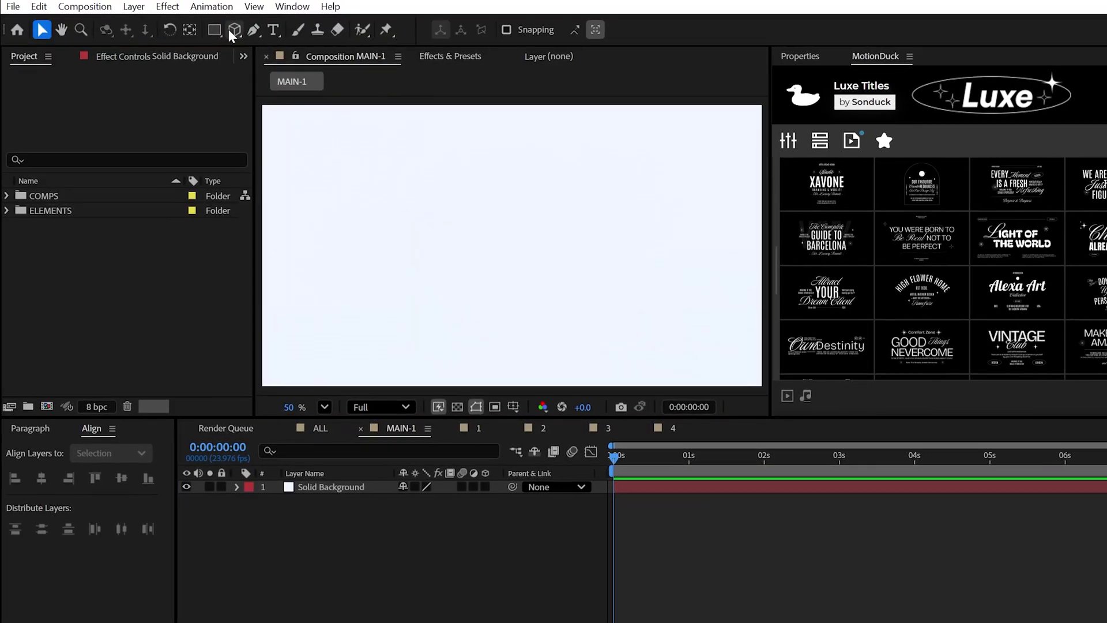
Draw a sphere mesh of radius 221.0 in MAIN-1 with the Sphere Tool and expand its Mesh Options.
click(228, 30)
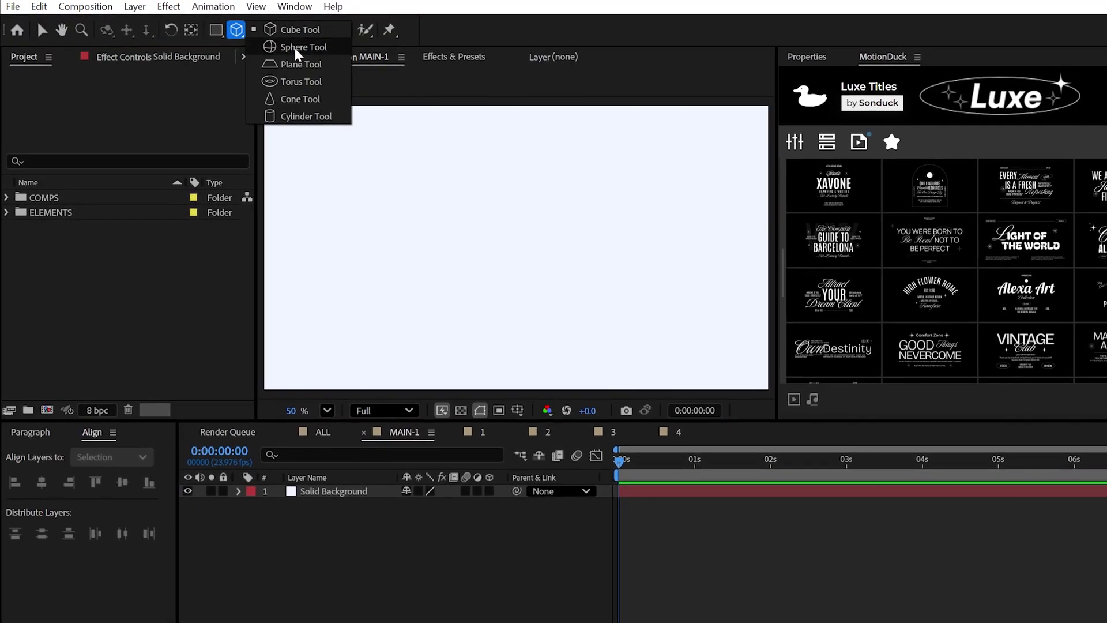
click(275, 44)
key(apostrophe)
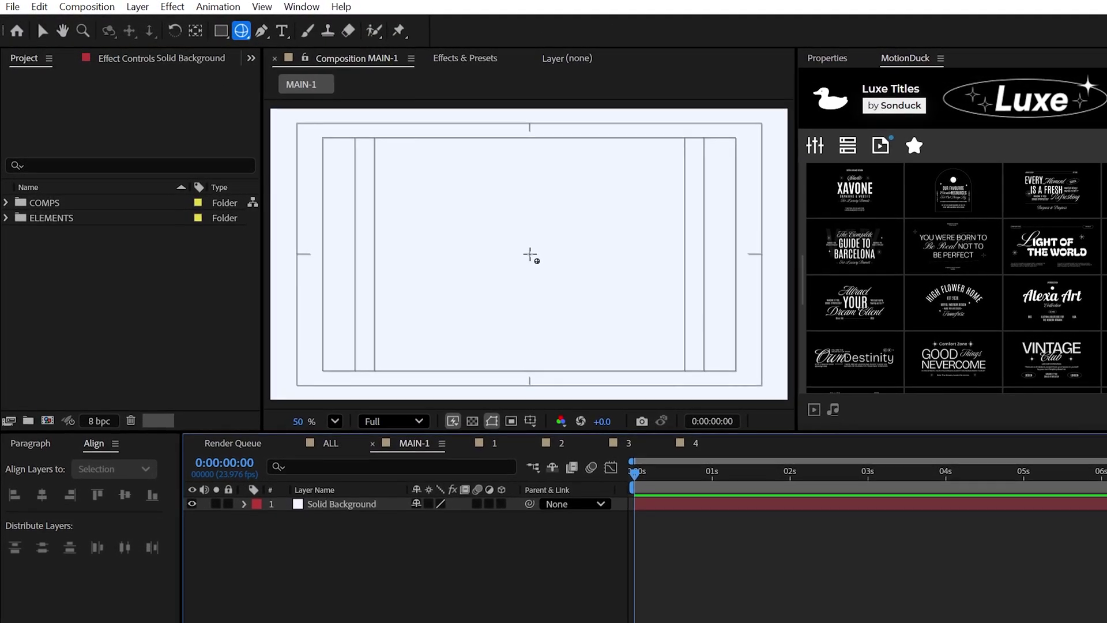
drag(530, 254, 610, 254)
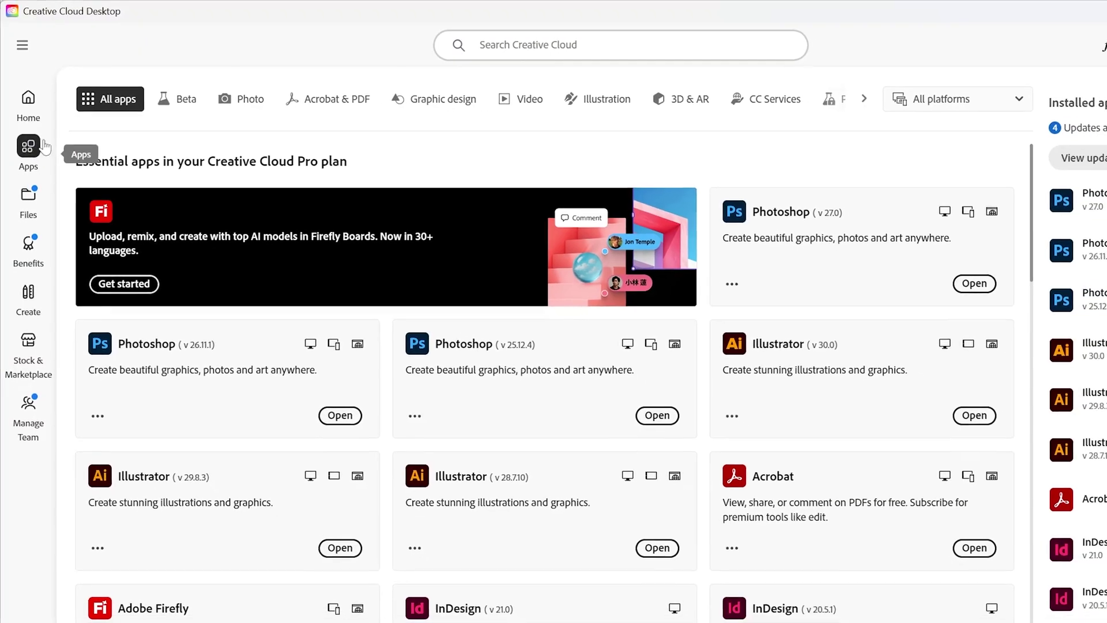
click(176, 98)
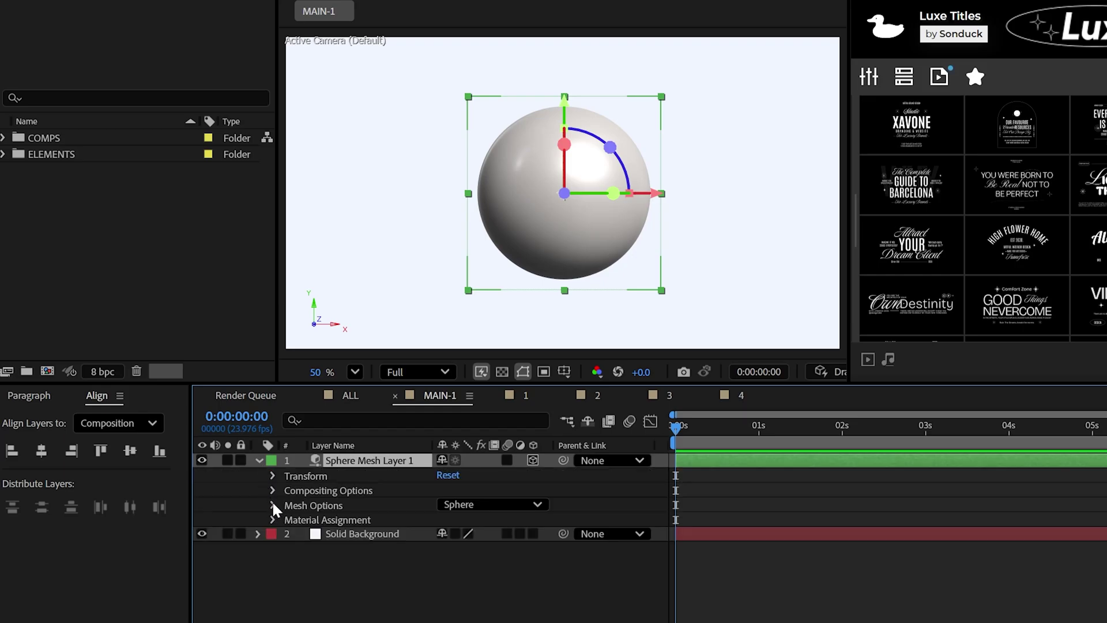
click(275, 500)
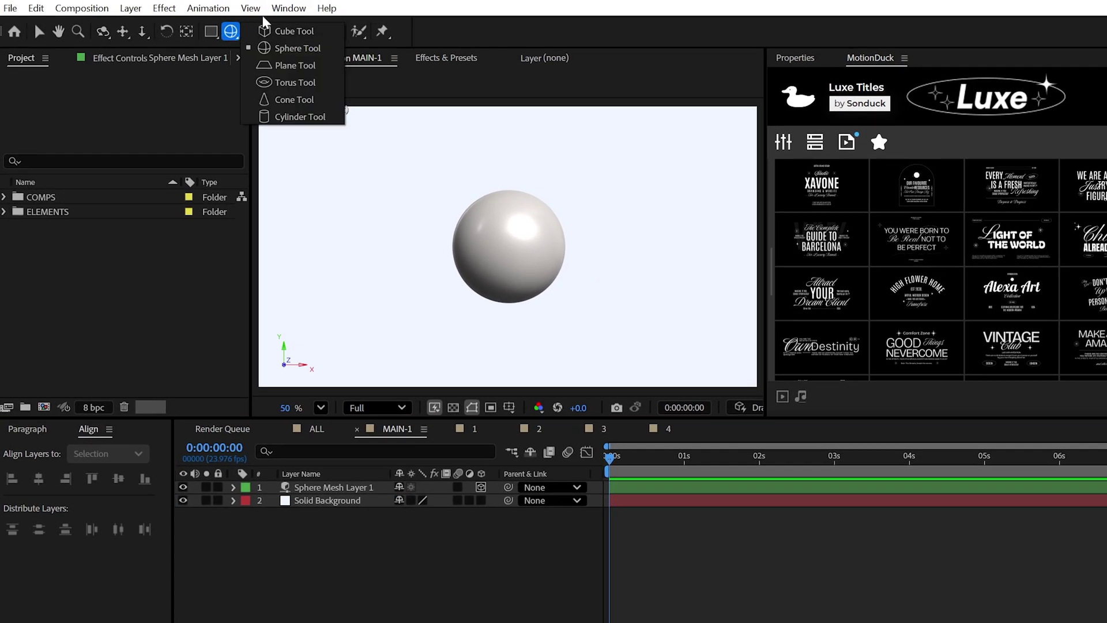
Draw a plane mesh, set its X Rotation to 90 and lower it slightly as a floor.
scroll(511, 262, down, 4)
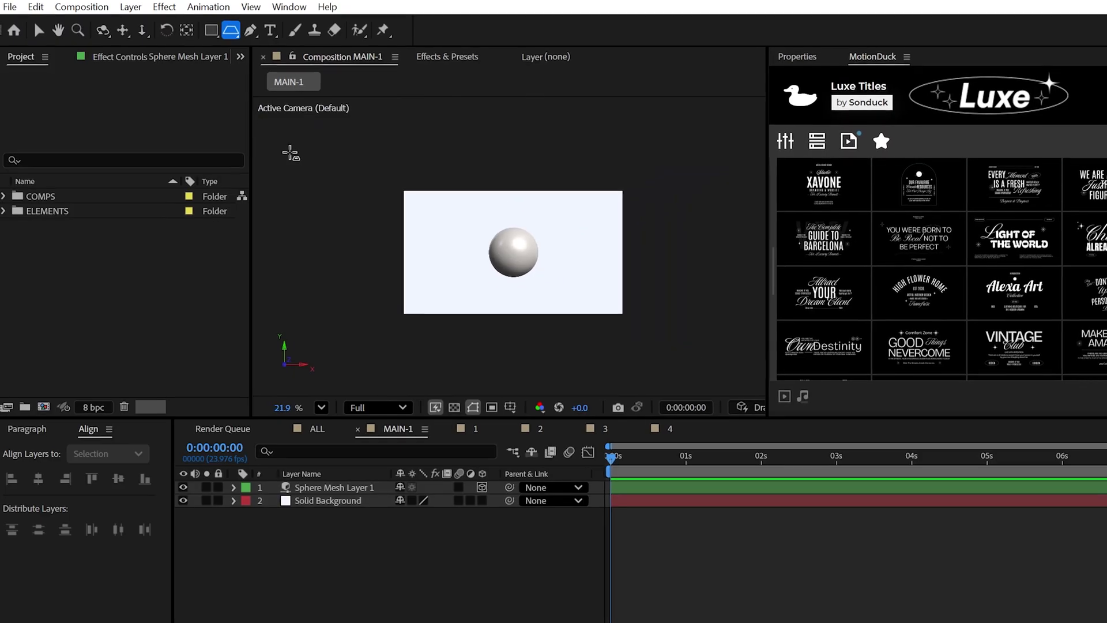
drag(272, 133, 812, 424)
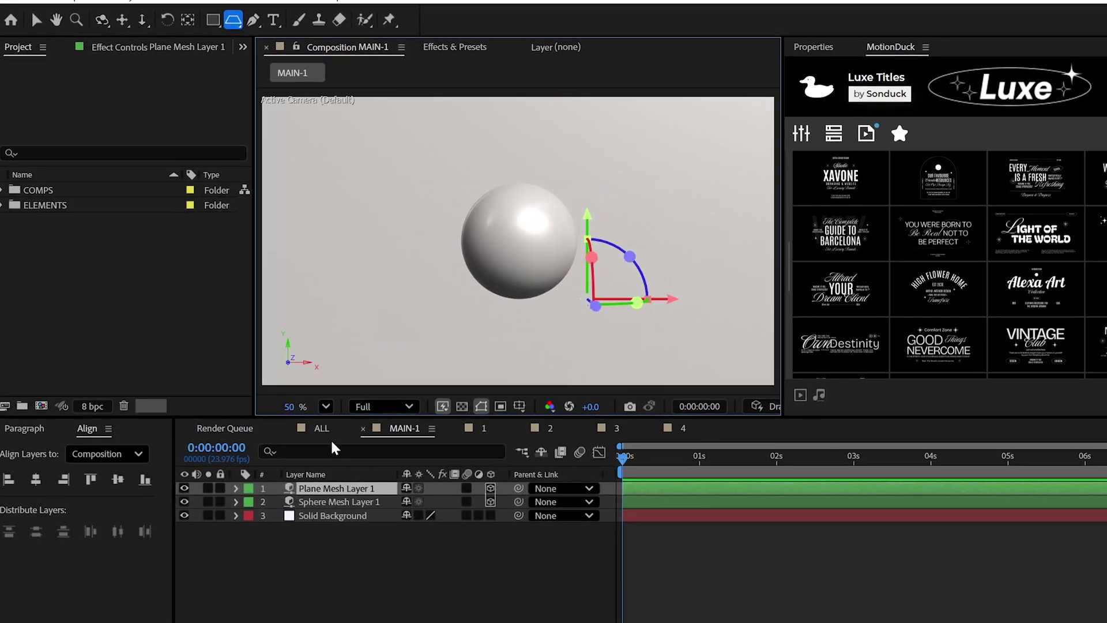
click(236, 488)
click(251, 504)
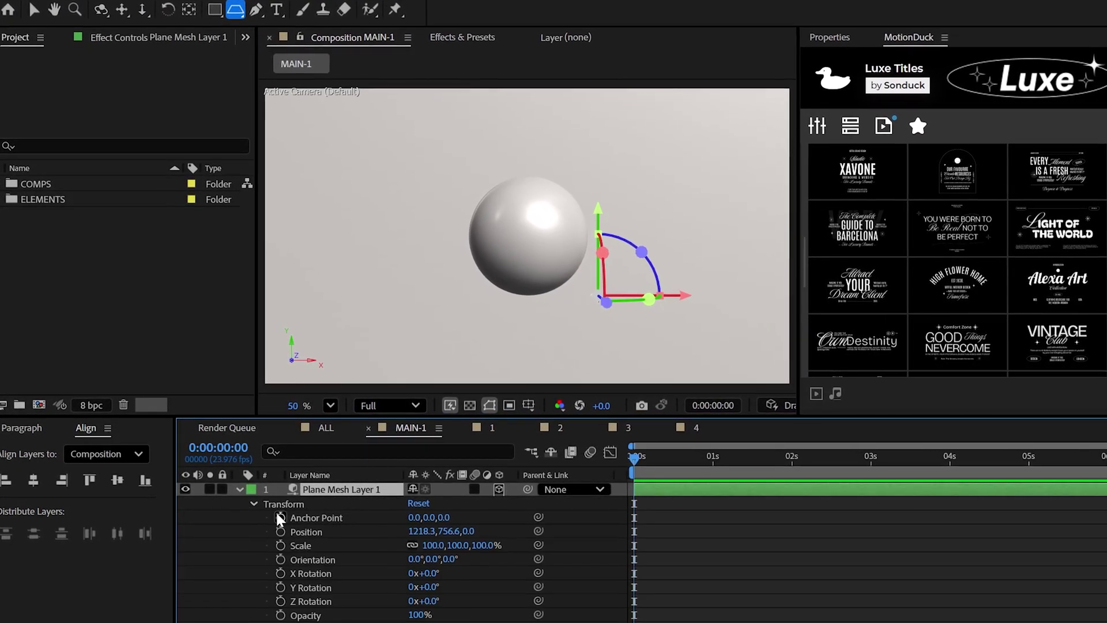
key(r)
click(432, 517)
text(90)
key(Return)
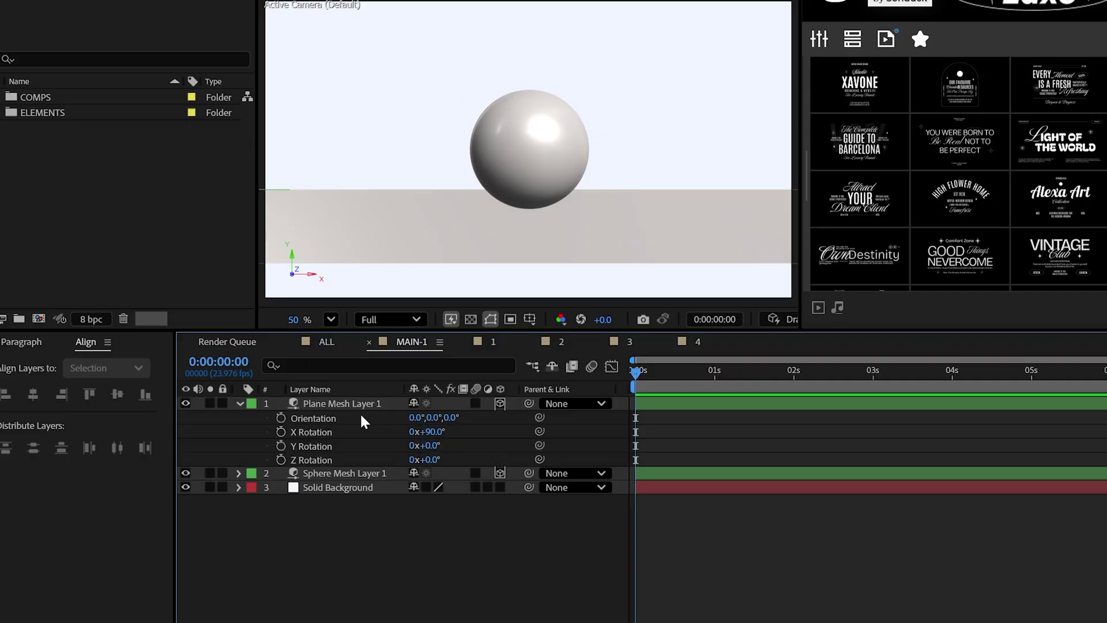
key(p)
drag(502, 415, 535, 417)
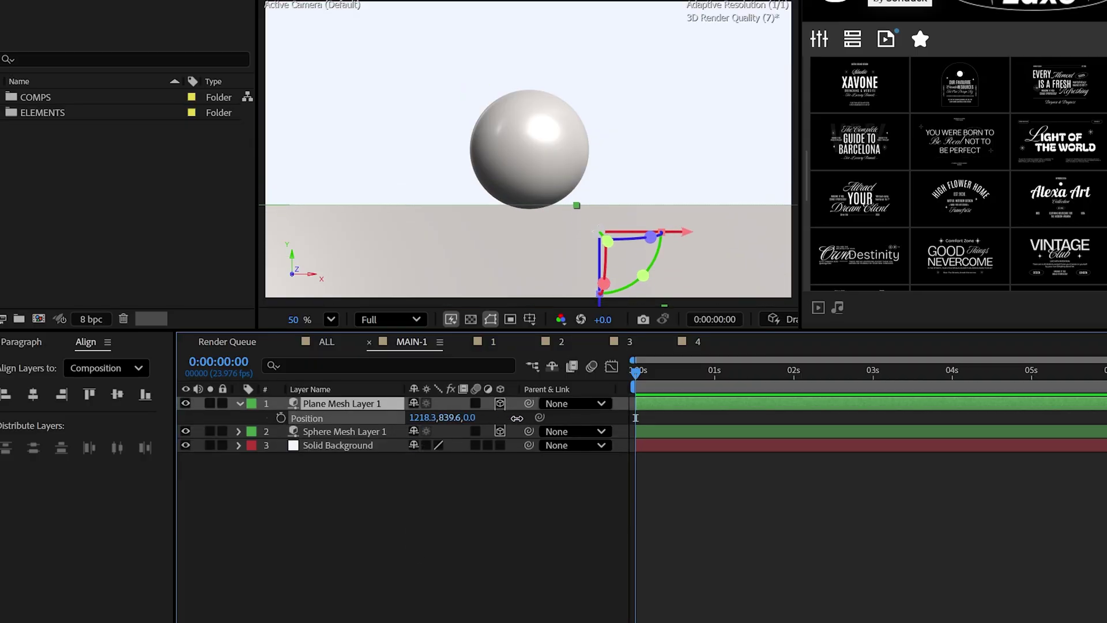
Center the sphere and the floor plane in the view with Center In View.
click(344, 432)
click(129, 9)
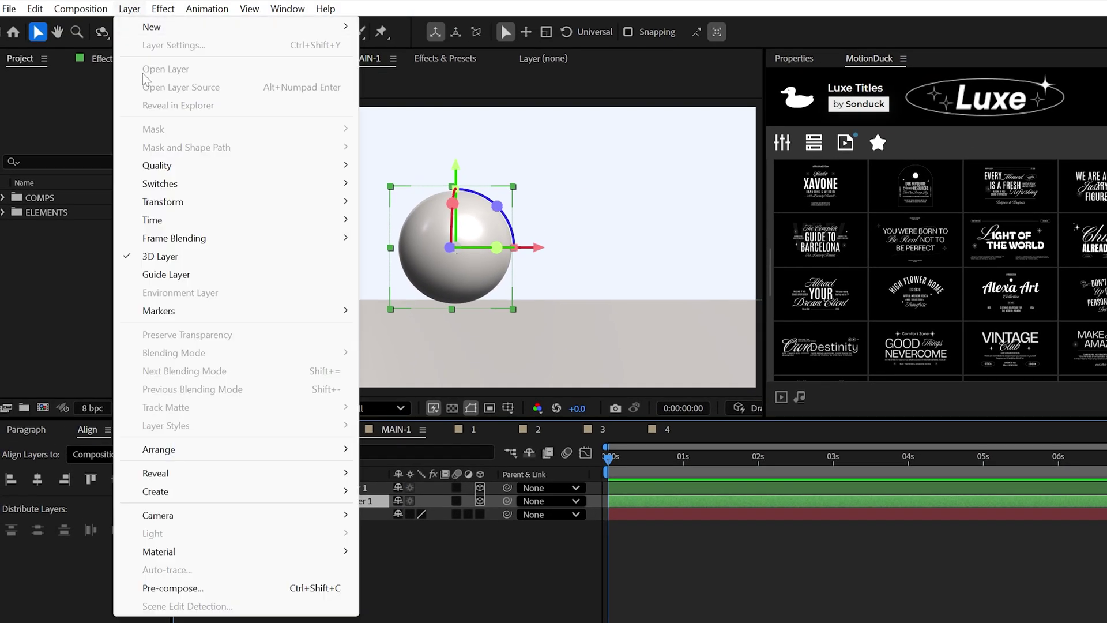
mouse_move(169, 202)
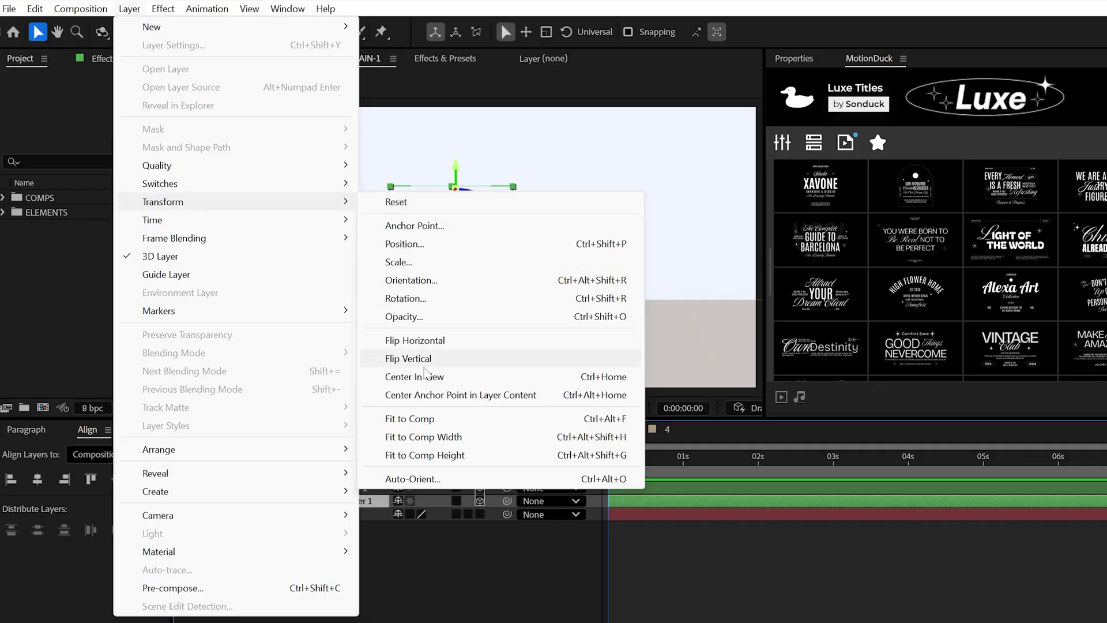
click(457, 380)
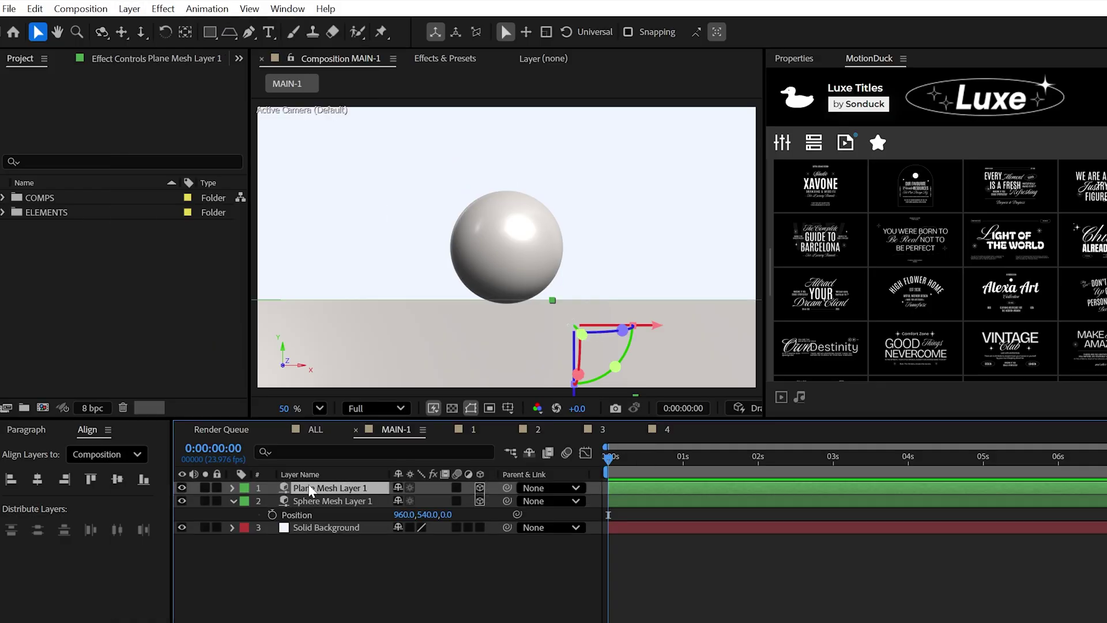
key(ctrl+Home)
key(p)
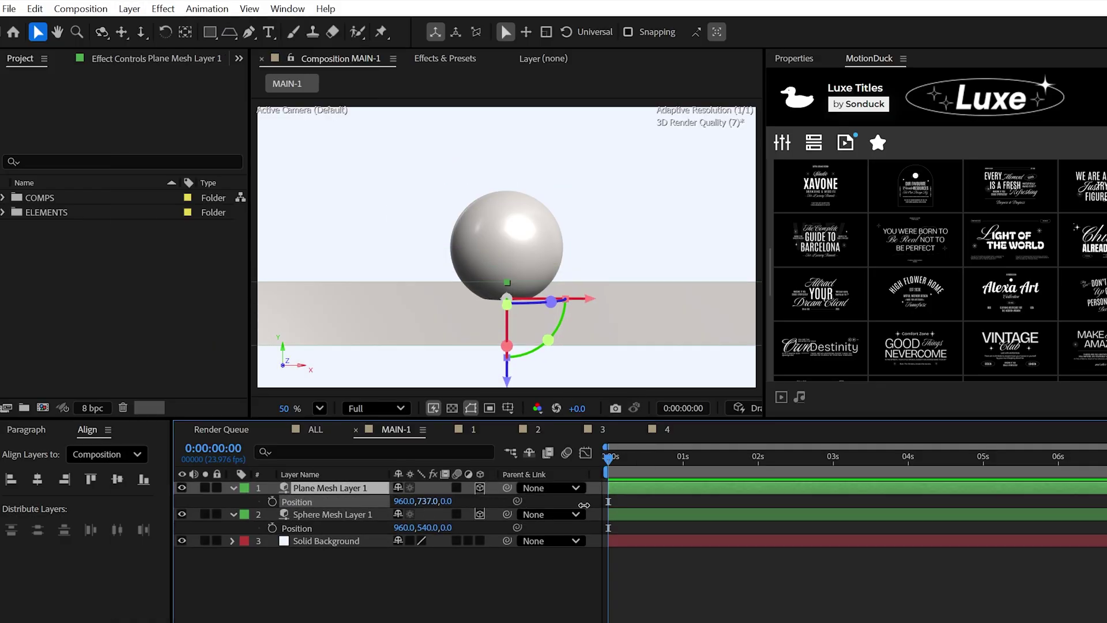
Add an environment light and bring Winter_PatchySnow.exr into the composition.
right_click(271, 489)
mouse_move(311, 498)
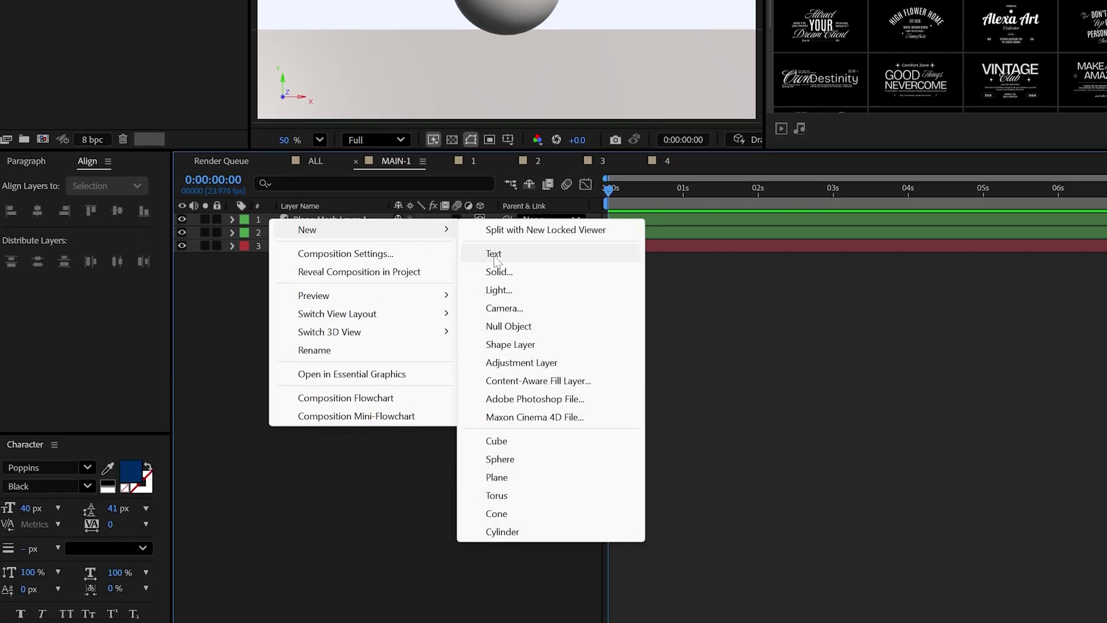
click(500, 290)
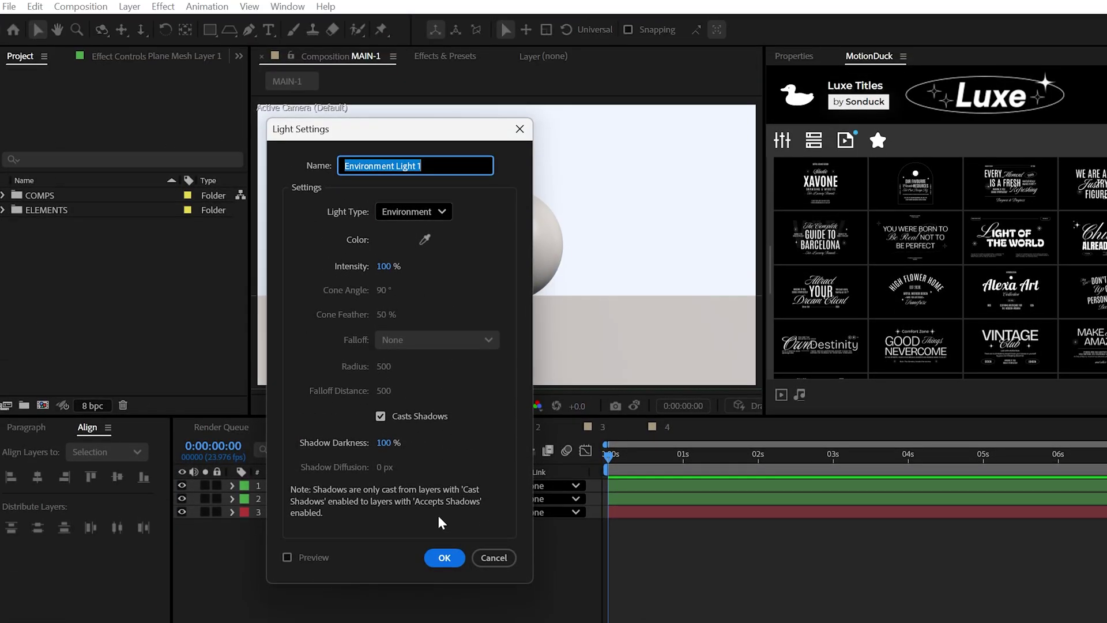
click(444, 557)
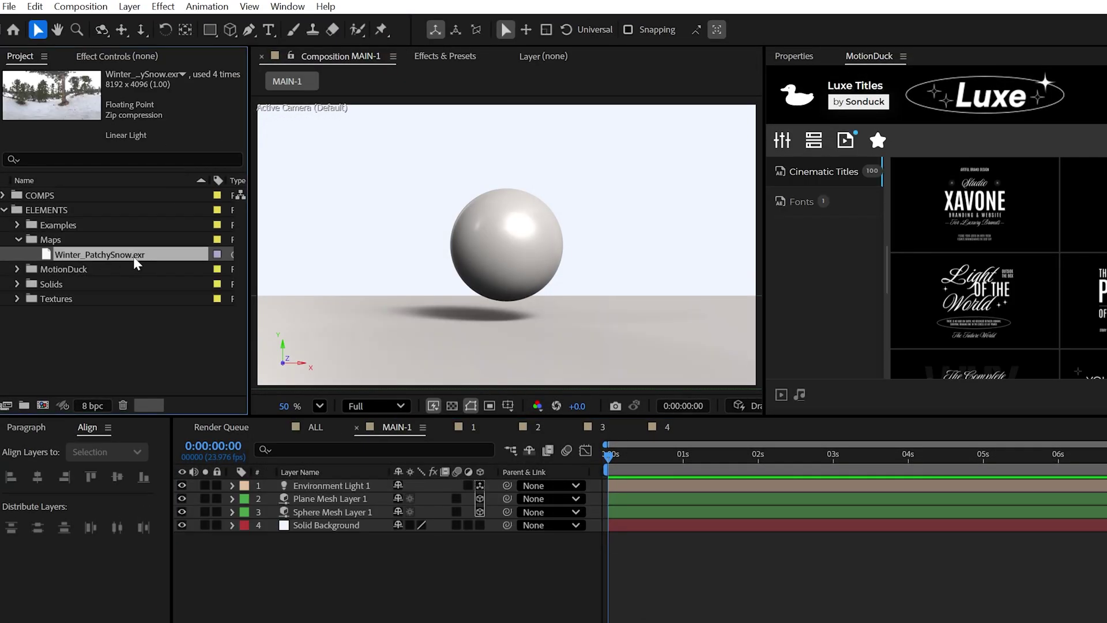
drag(136, 254, 290, 485)
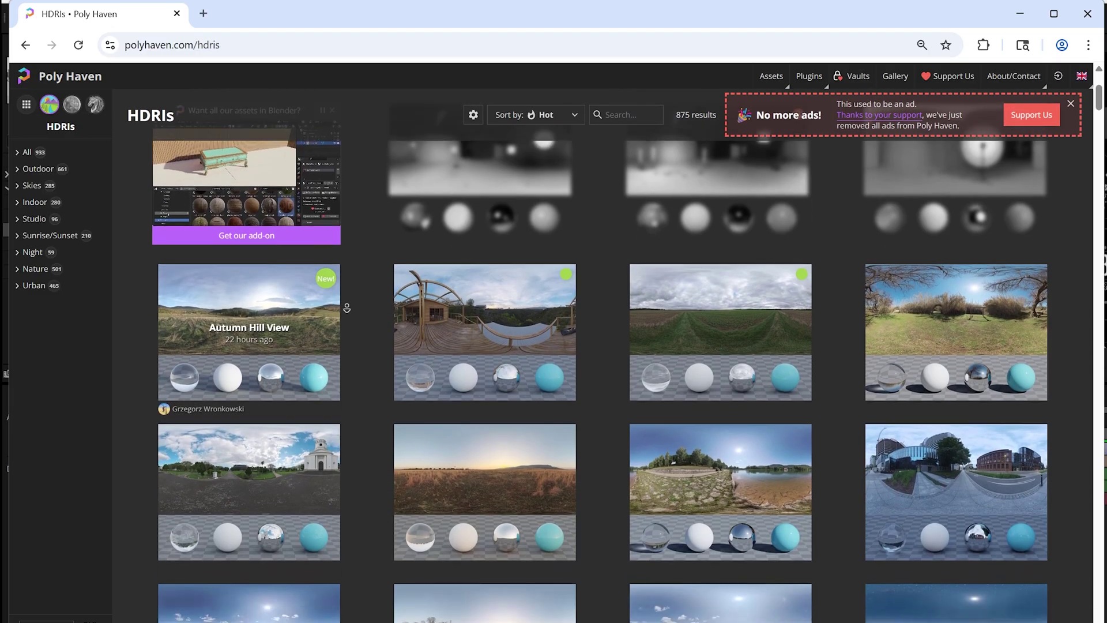
scroll(347, 308, down, 8)
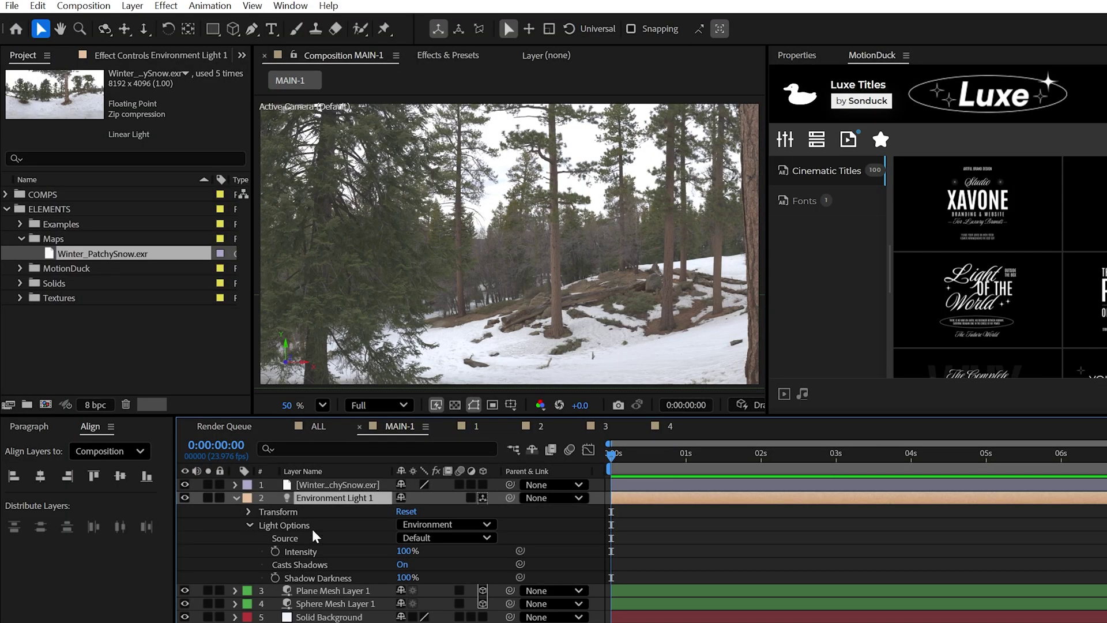
Set Environment Light 1's Source to Winter_PatchySnow.exr.
click(444, 538)
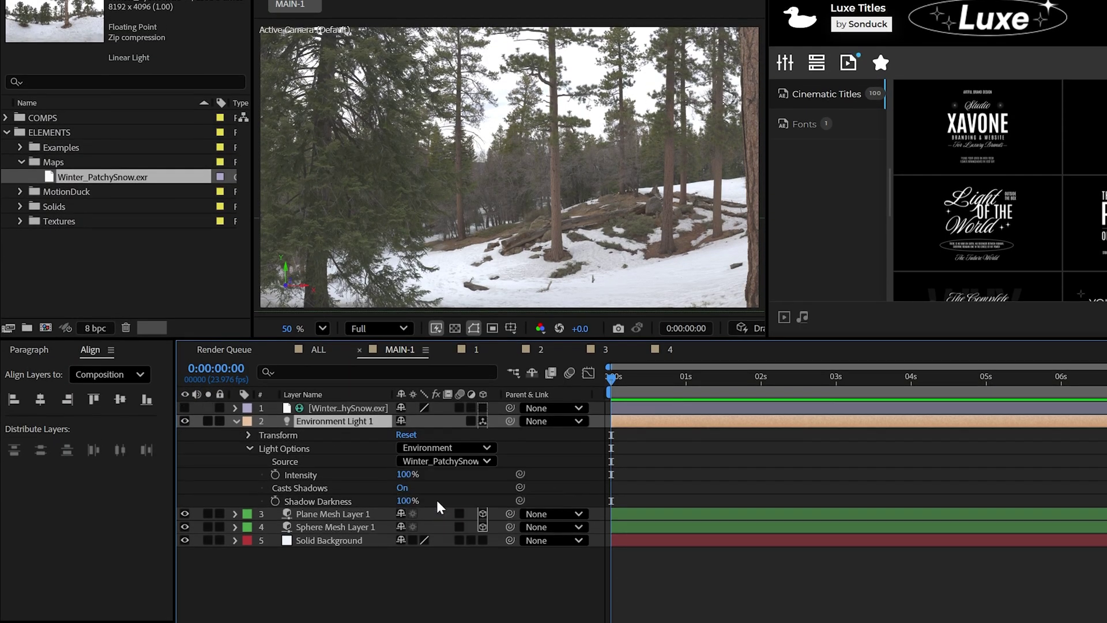
click(437, 501)
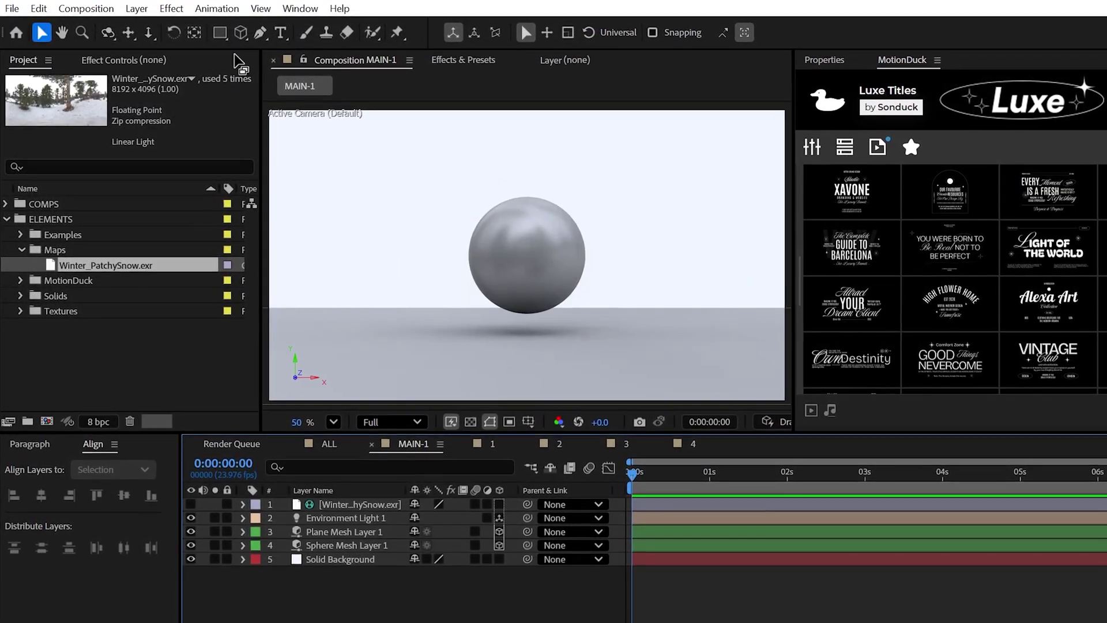
Draw a torus around the sphere and expand its mesh options.
drag(240, 32, 288, 84)
click(520, 253)
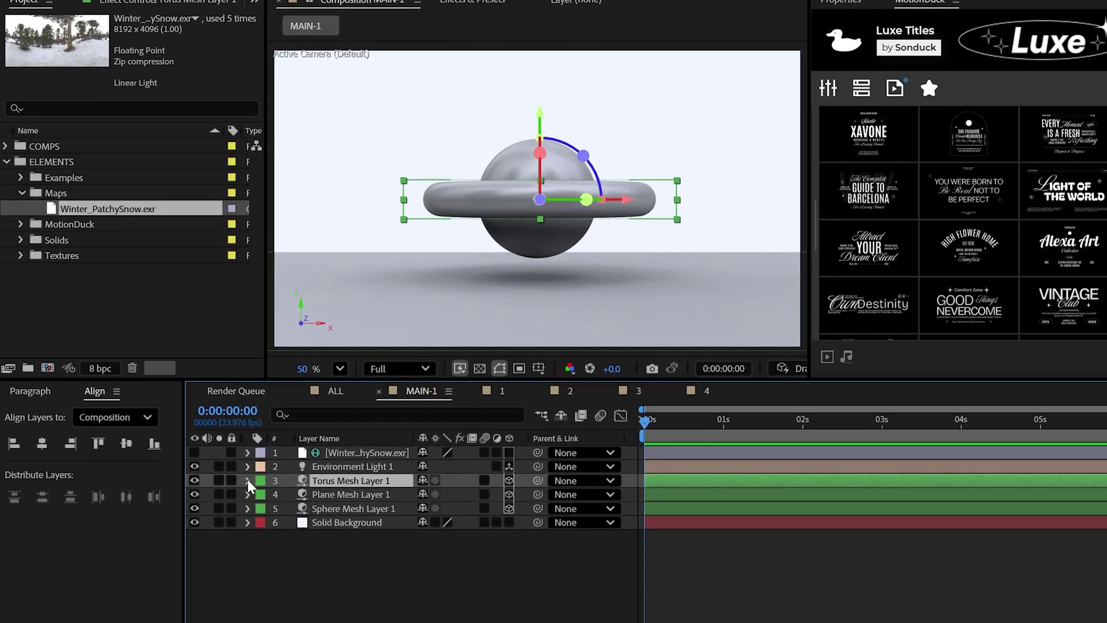
click(247, 542)
click(263, 451)
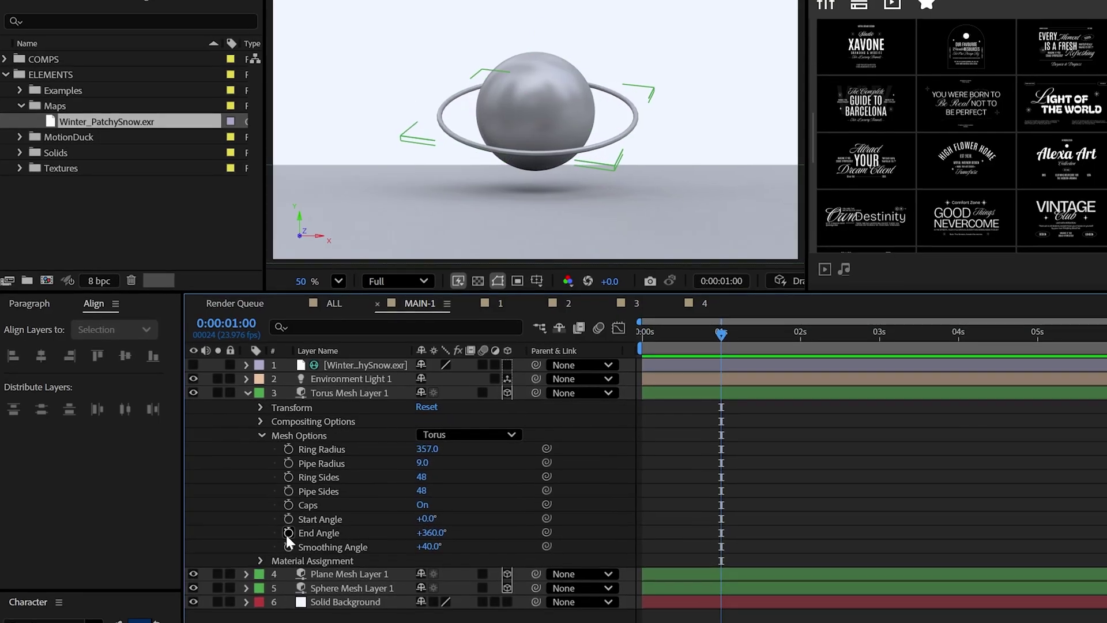
Keyframe the torus Start Angle (360 at frame zero) and Y Rotation between 0s and 1s.
click(290, 520)
click(261, 408)
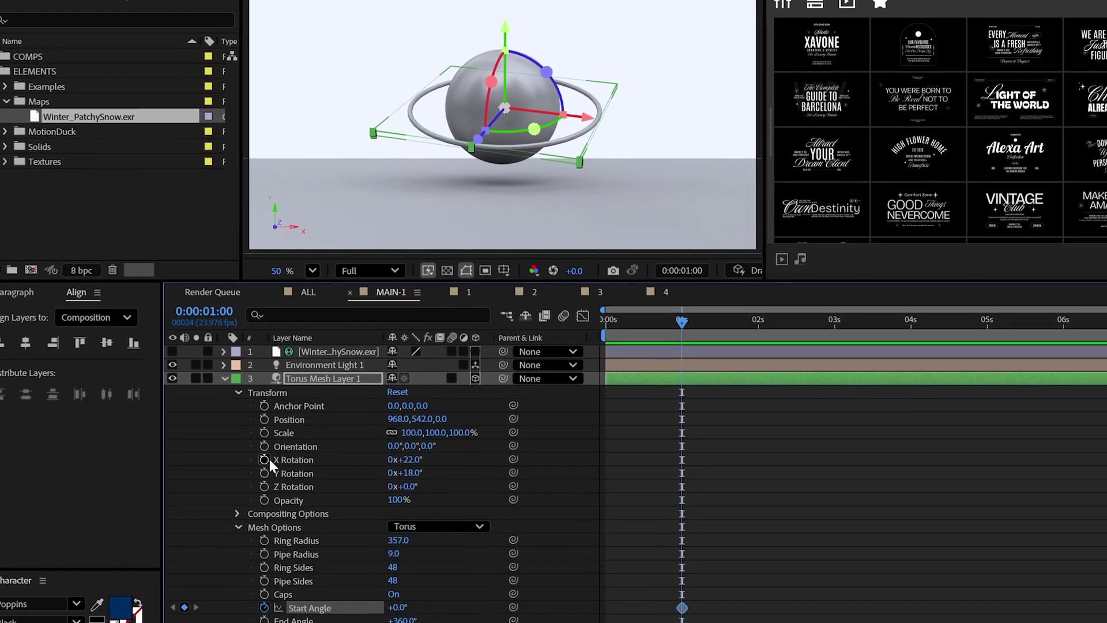
click(264, 473)
click(385, 412)
text(360)
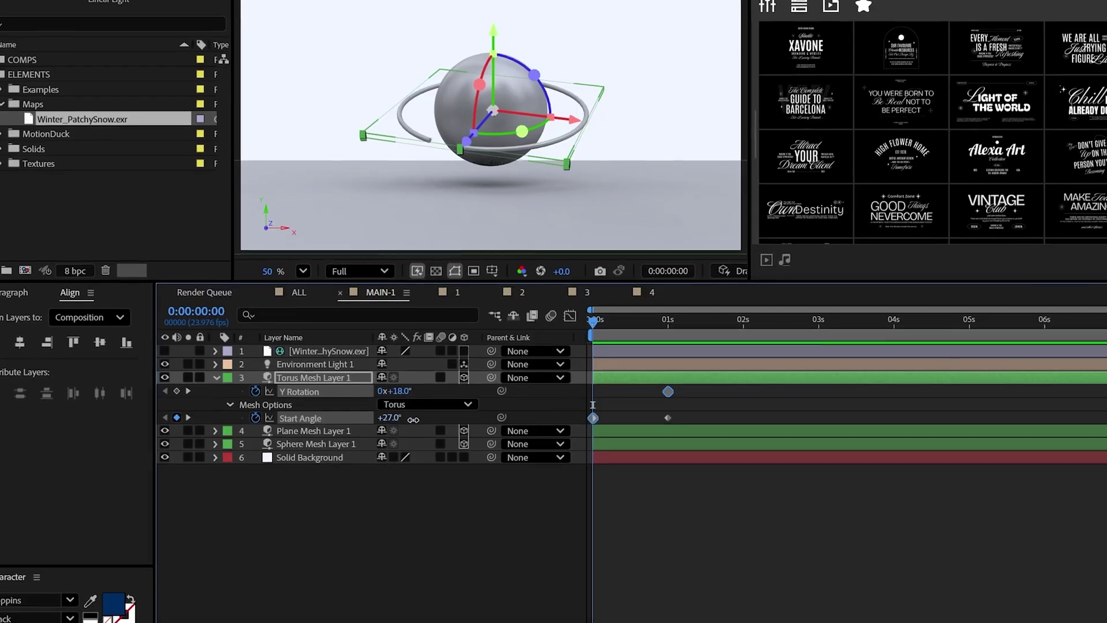
key(Return)
drag(399, 385, 411, 385)
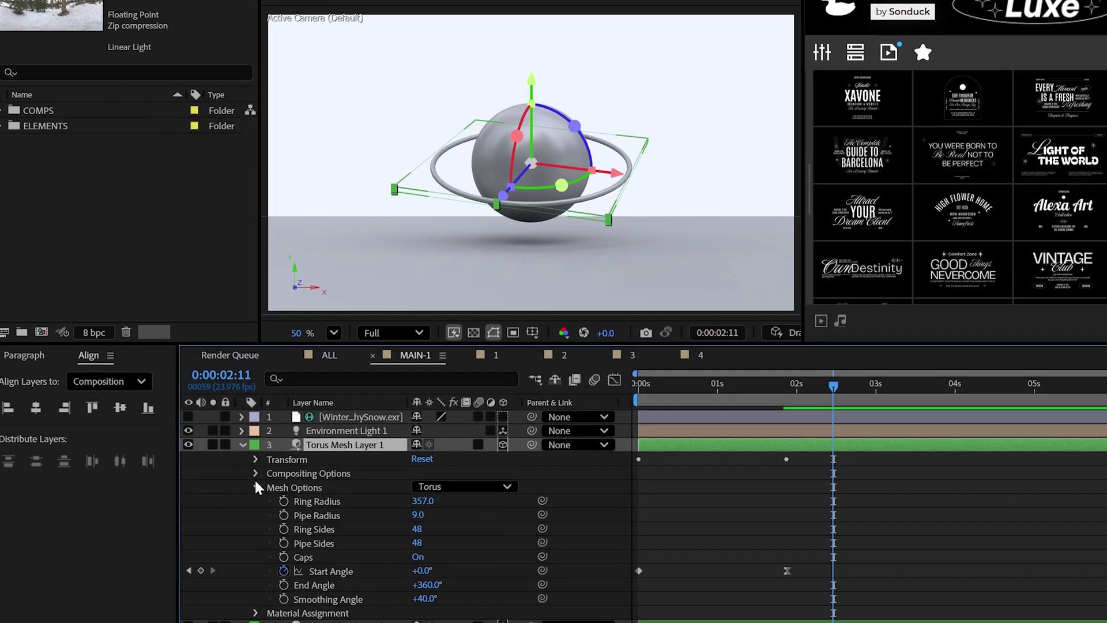
Open the torus material properties and set its Base Color to peach FFC195.
click(253, 476)
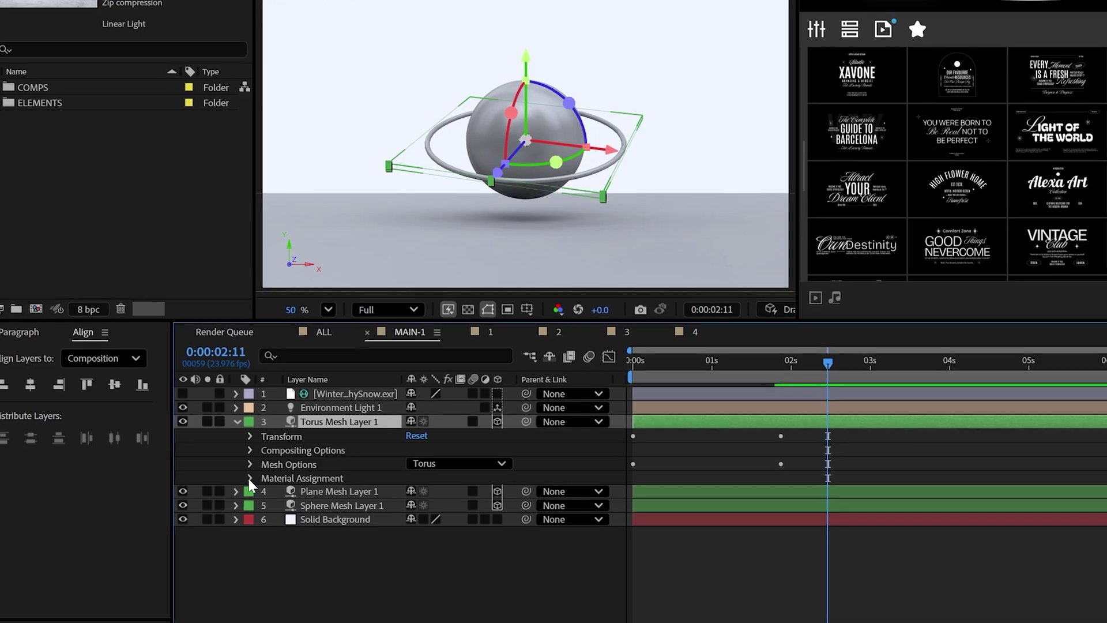
click(248, 478)
click(256, 469)
key(period)
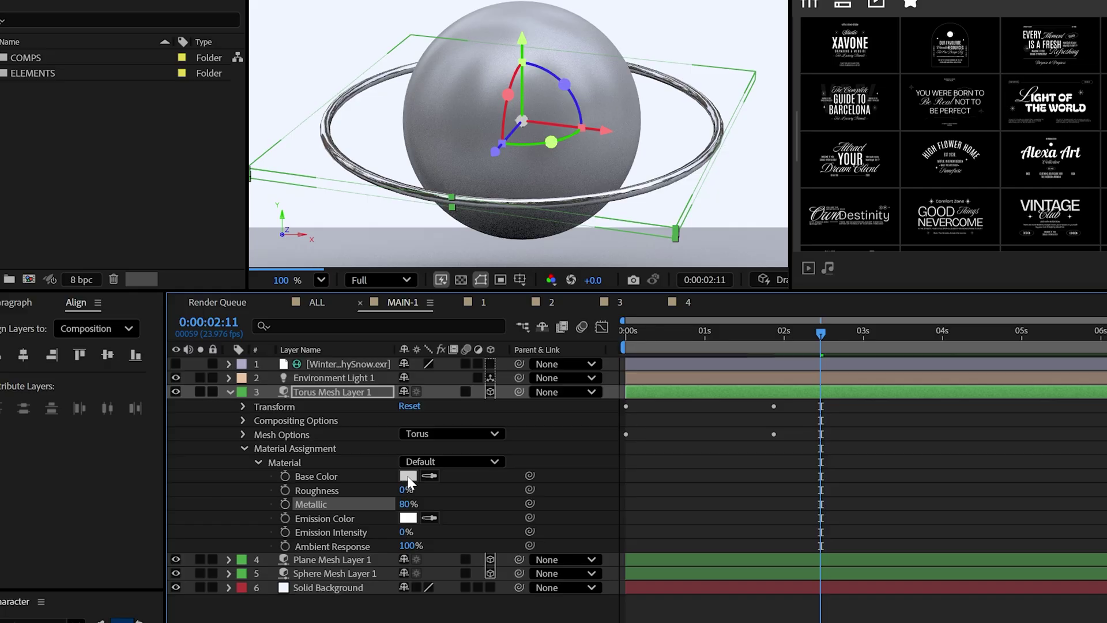
click(411, 476)
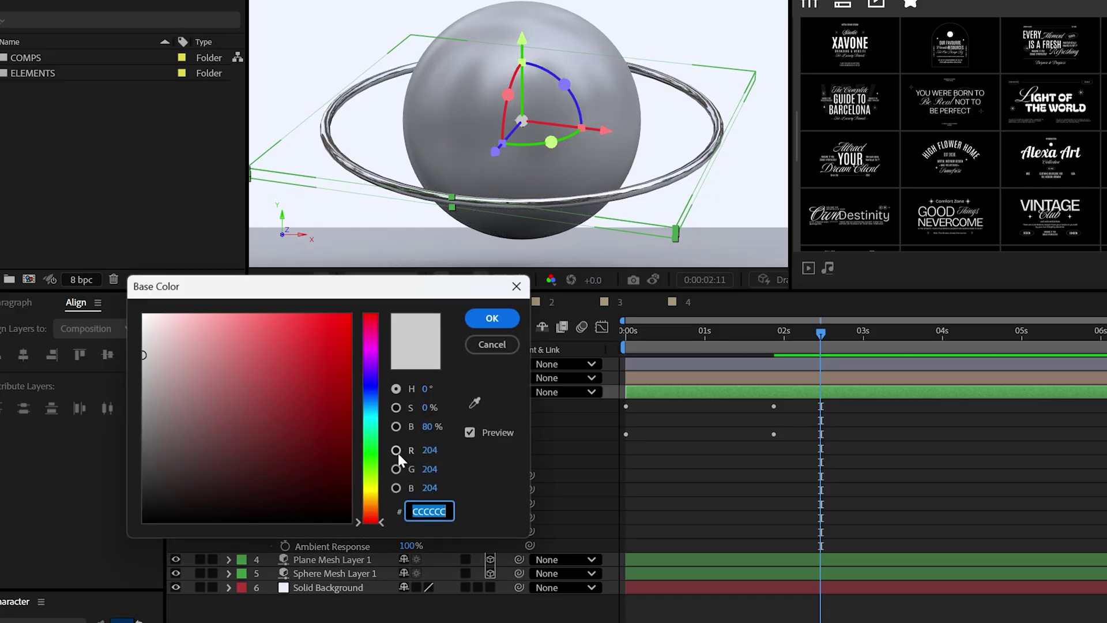
click(379, 508)
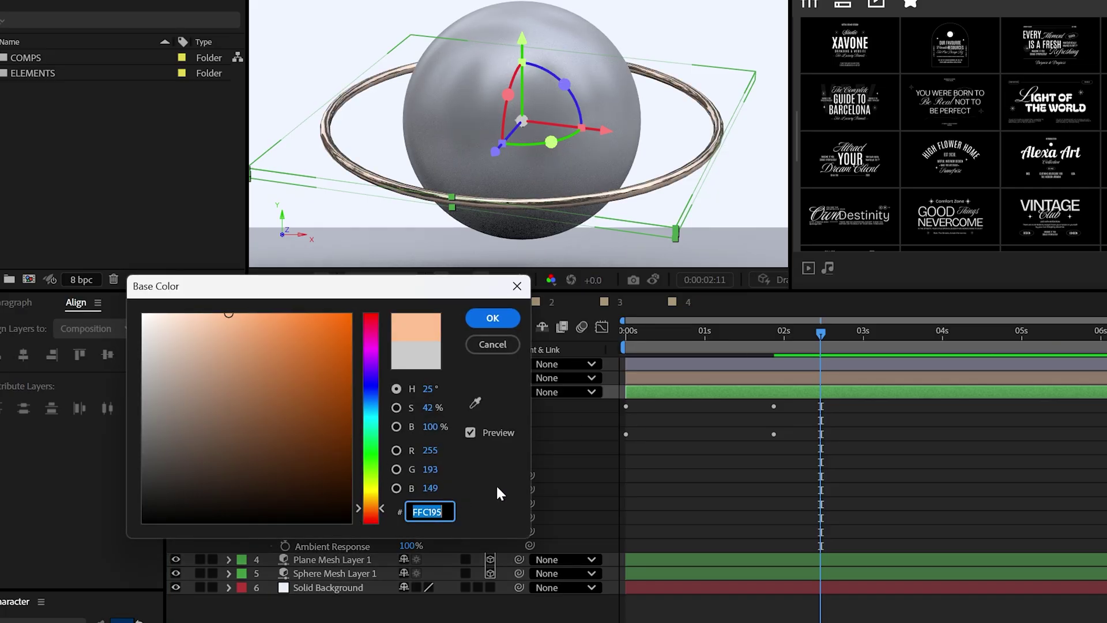
key(Return)
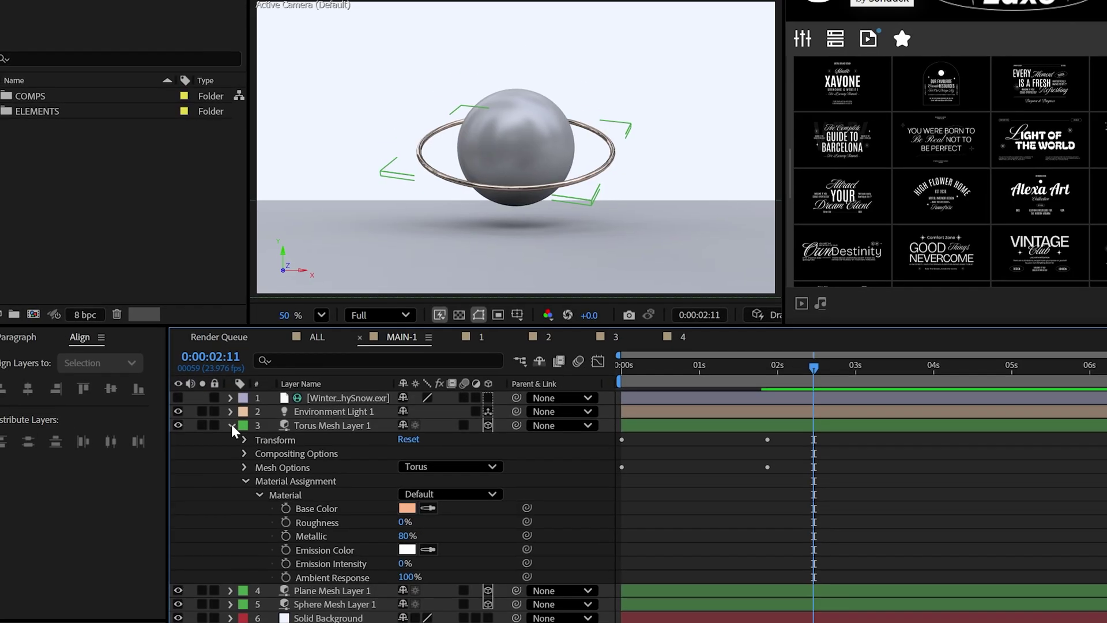
Raise the floor plane's Metallic value and set its Base Color to white FFFFFF.
click(230, 392)
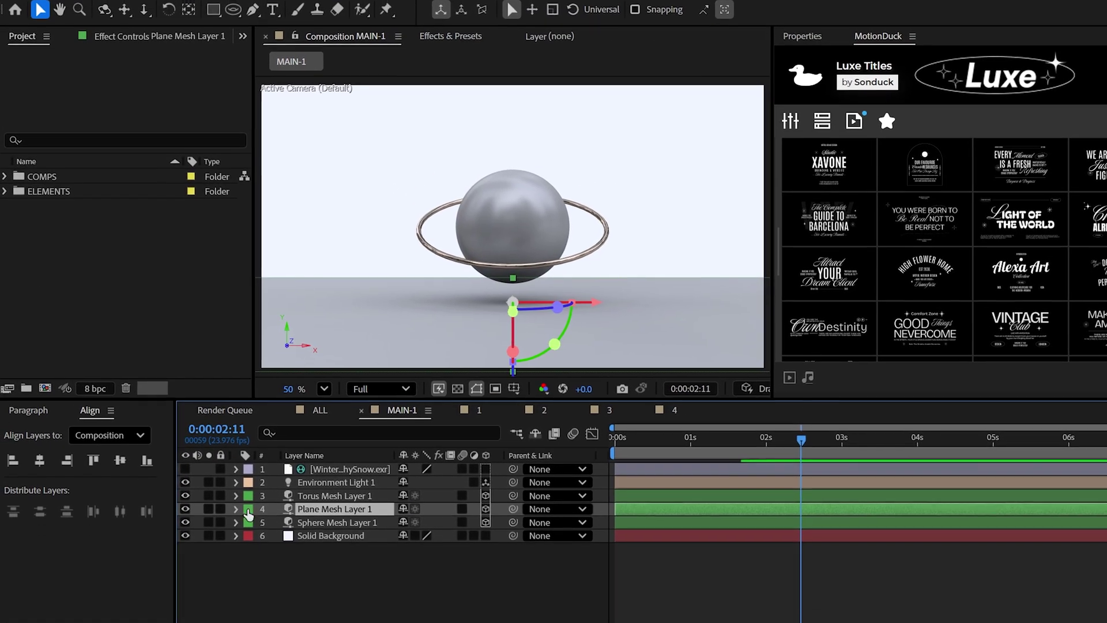
click(234, 527)
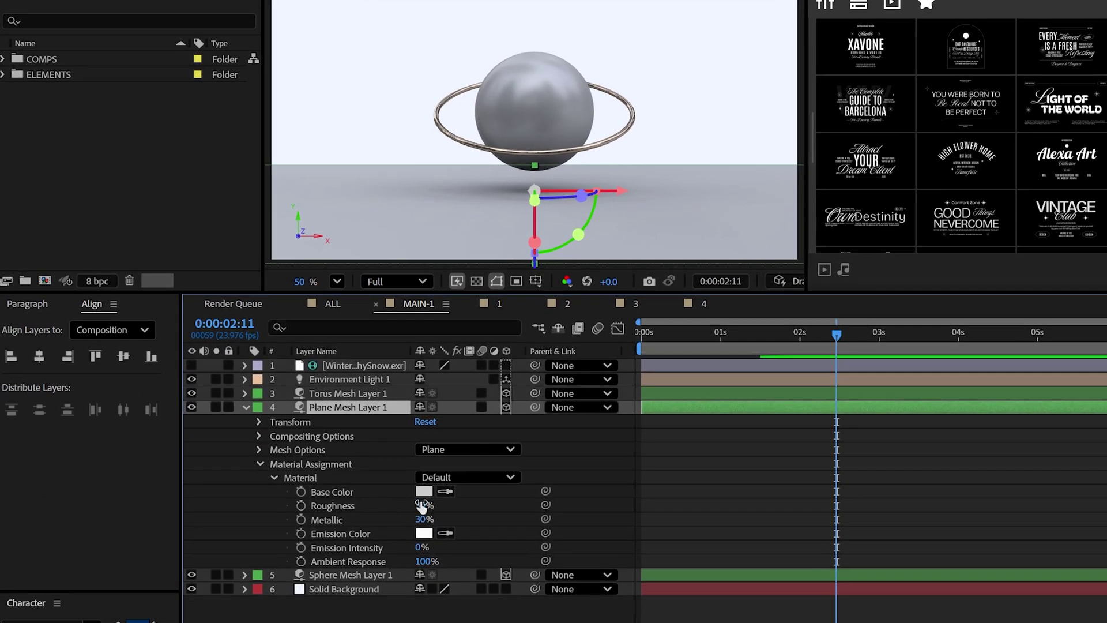
drag(425, 519, 462, 519)
click(424, 491)
text(FFFFFF)
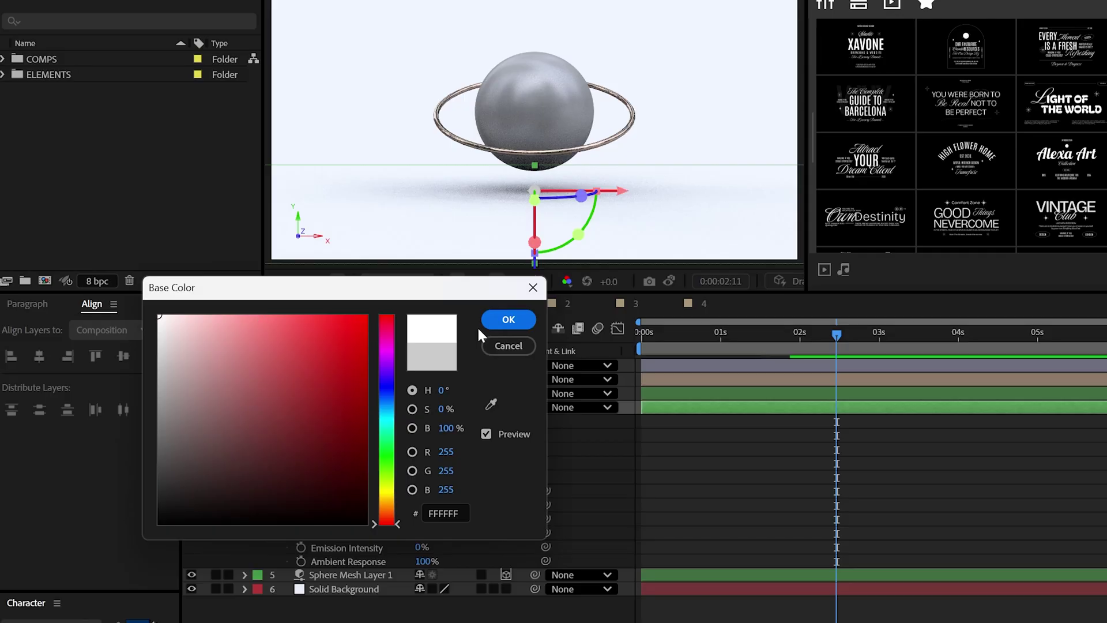
key(Return)
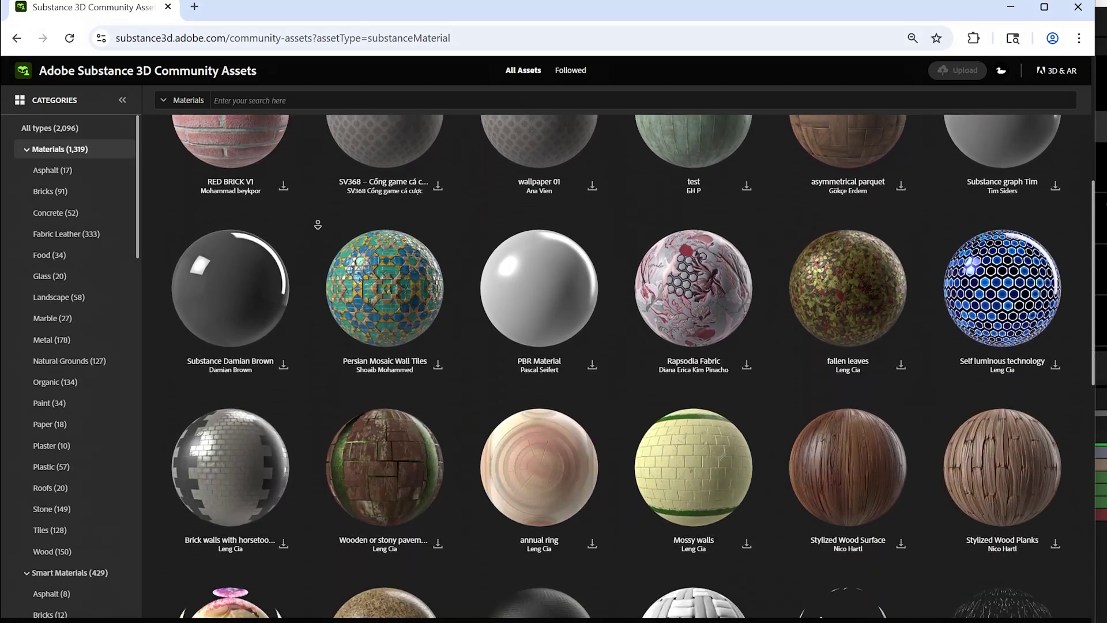
scroll(318, 224, down, 15)
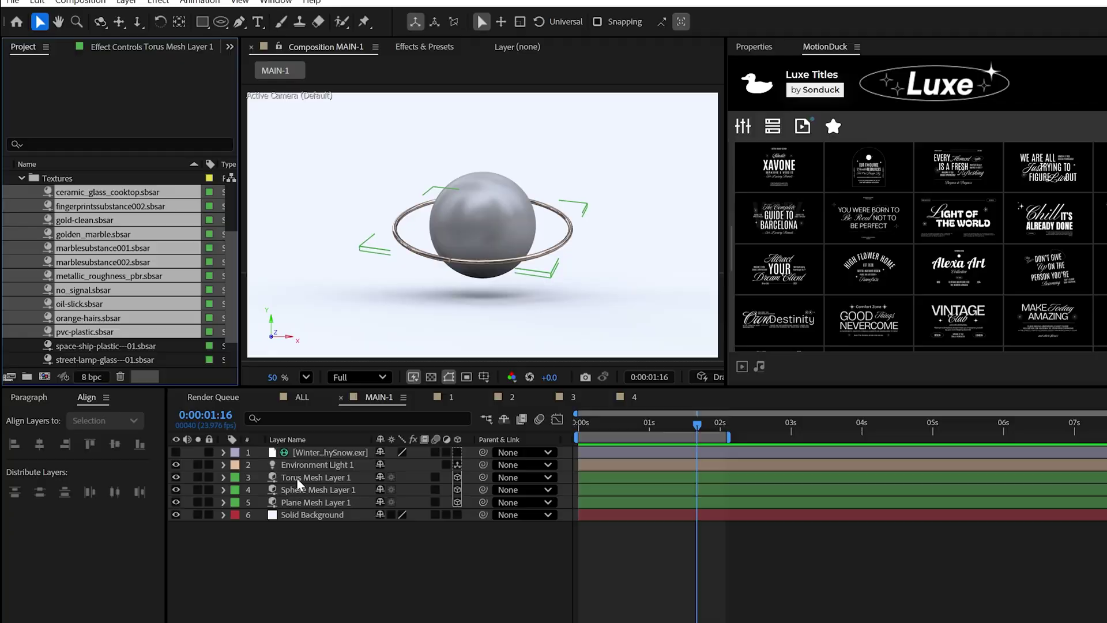
Apply marblesubstance002.sbsar to the main sphere and keyframe its Radius at 0 at the start.
click(225, 483)
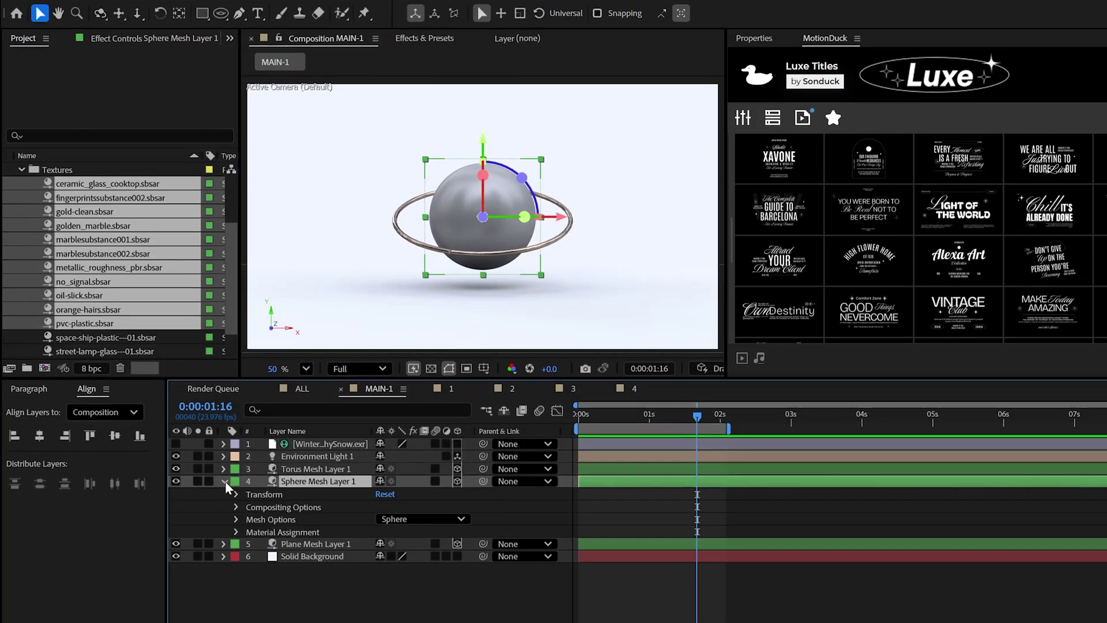
click(421, 546)
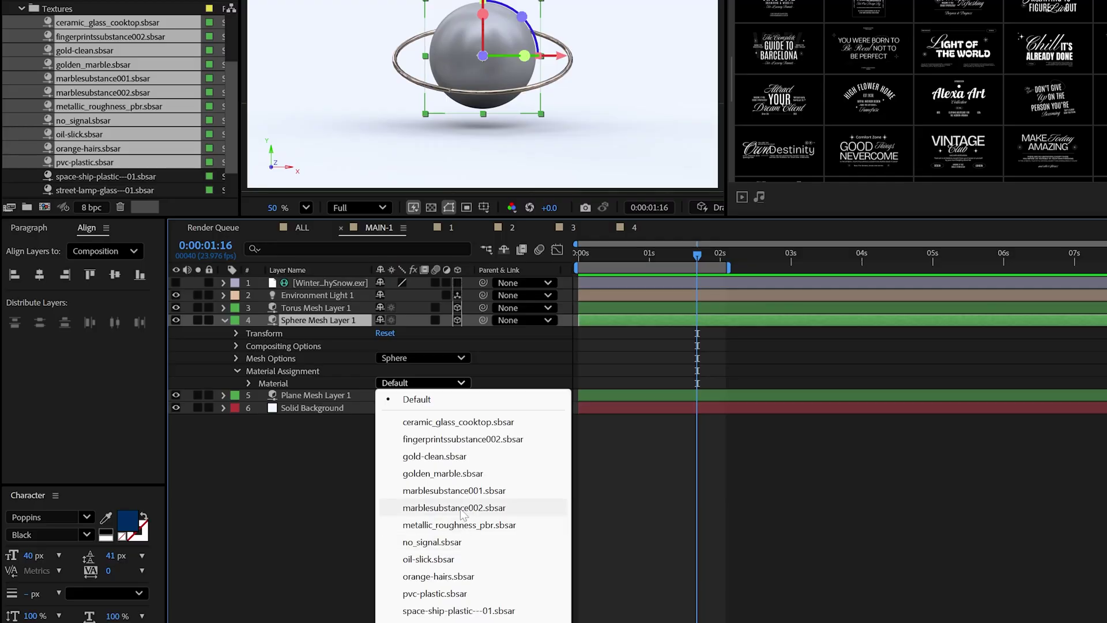
click(455, 508)
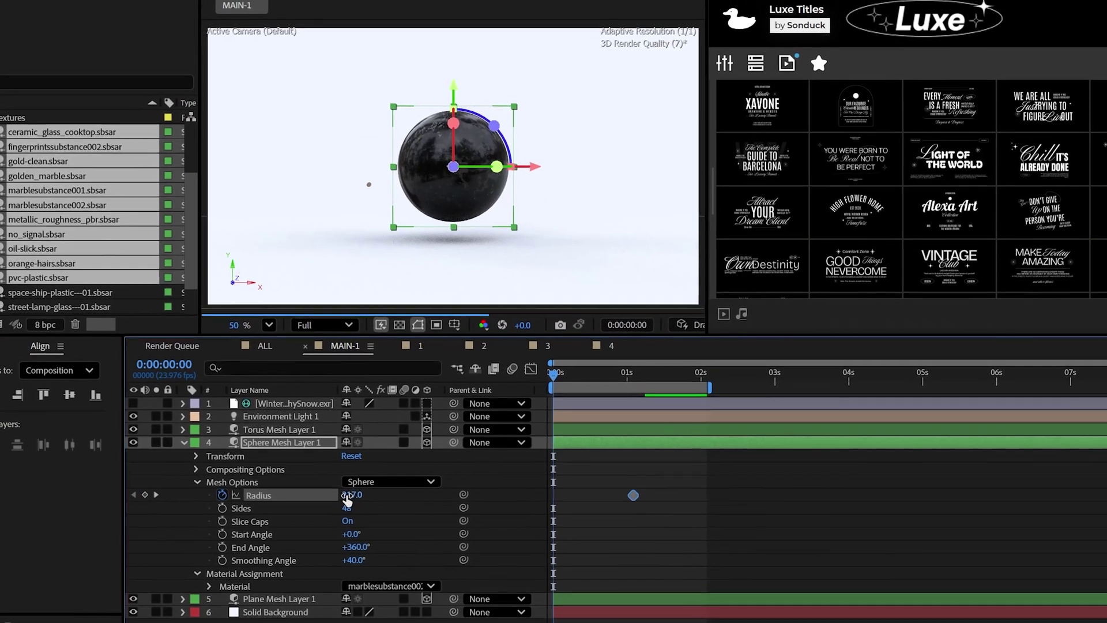
click(340, 487)
text(0)
key(Return)
key(space)
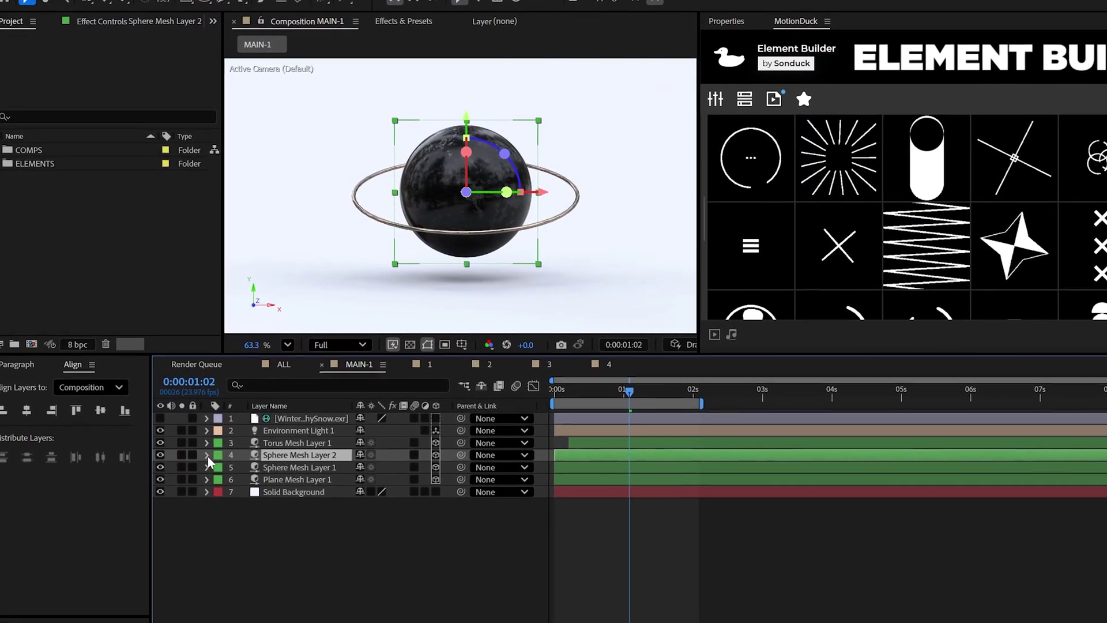
Offset the second sphere's Anchor Point X to 261 and adjust its Y and Z Rotation.
click(203, 448)
click(223, 475)
drag(374, 486, 577, 467)
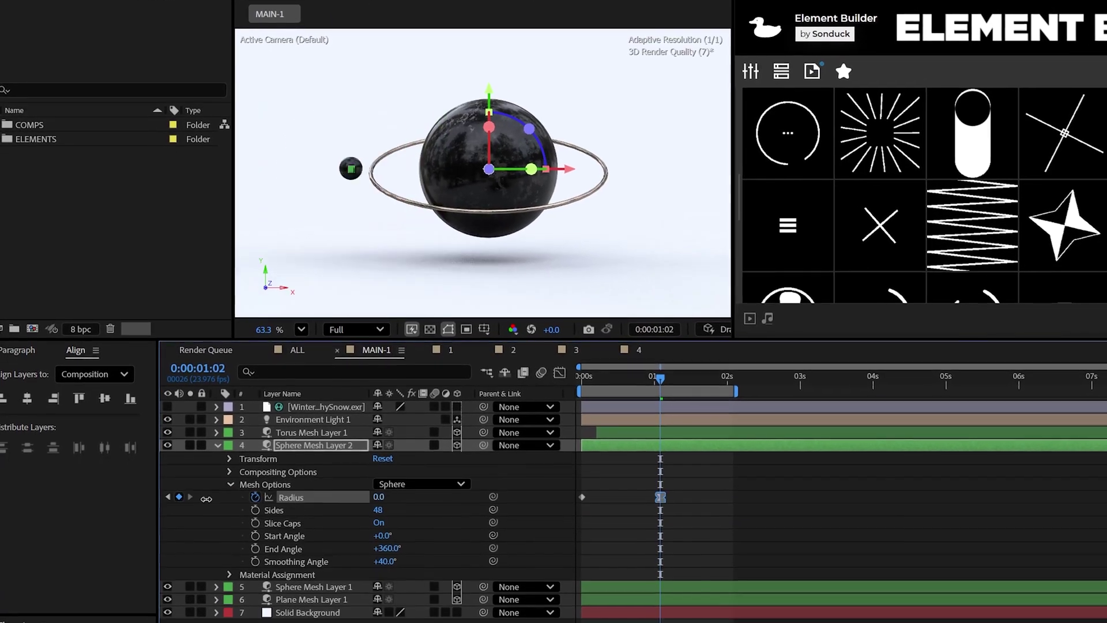
key(a)
drag(411, 452, 369, 452)
click(220, 440)
click(219, 440)
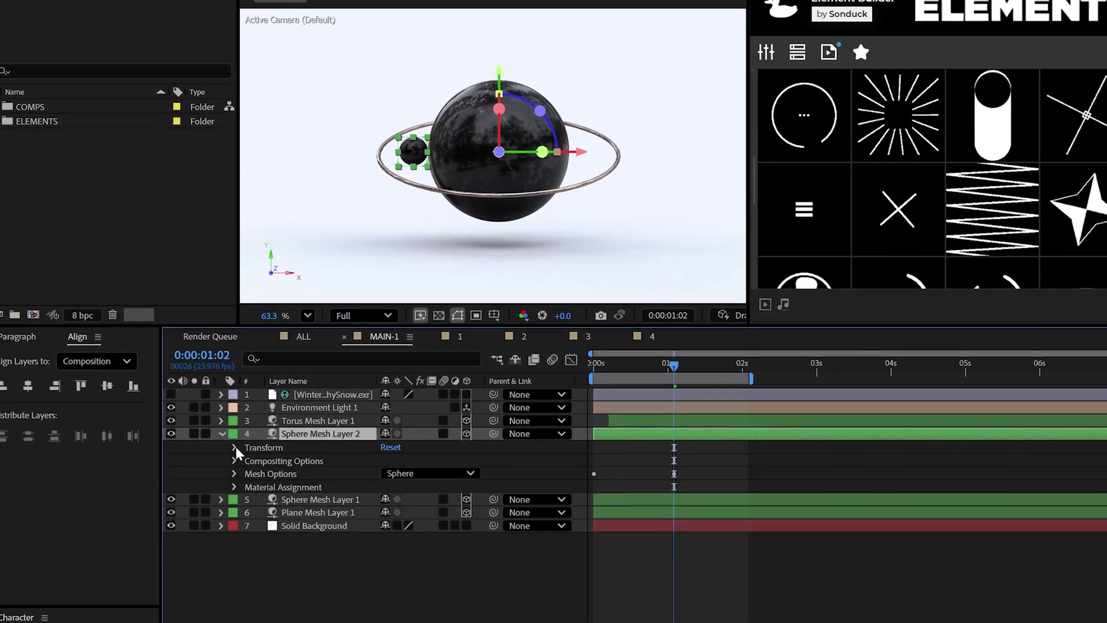
click(232, 453)
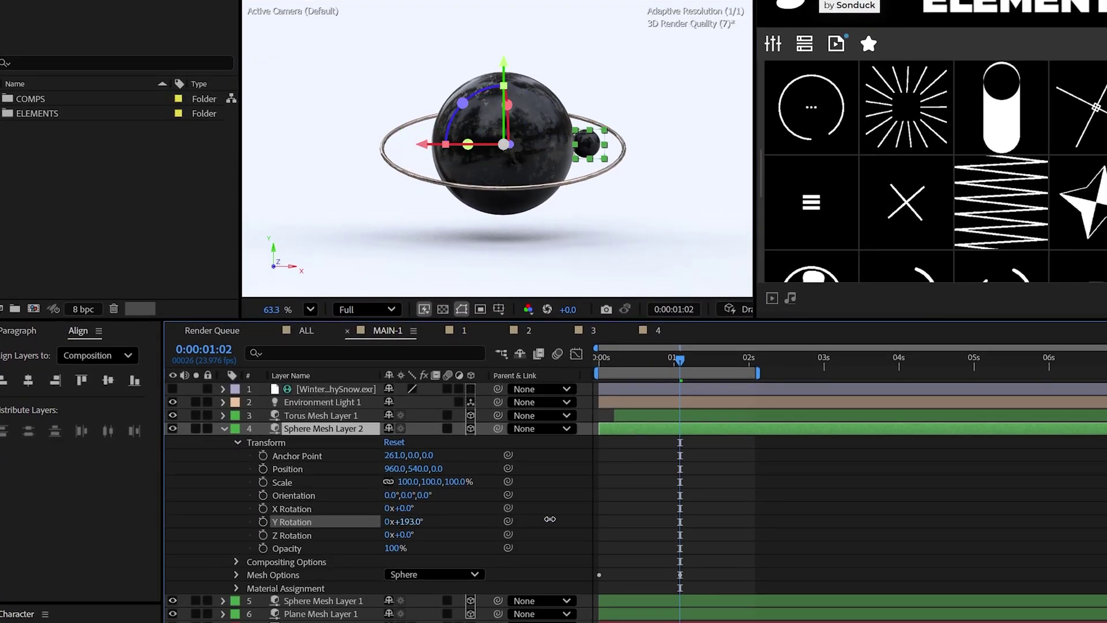
drag(570, 520, 583, 520)
drag(398, 534, 421, 535)
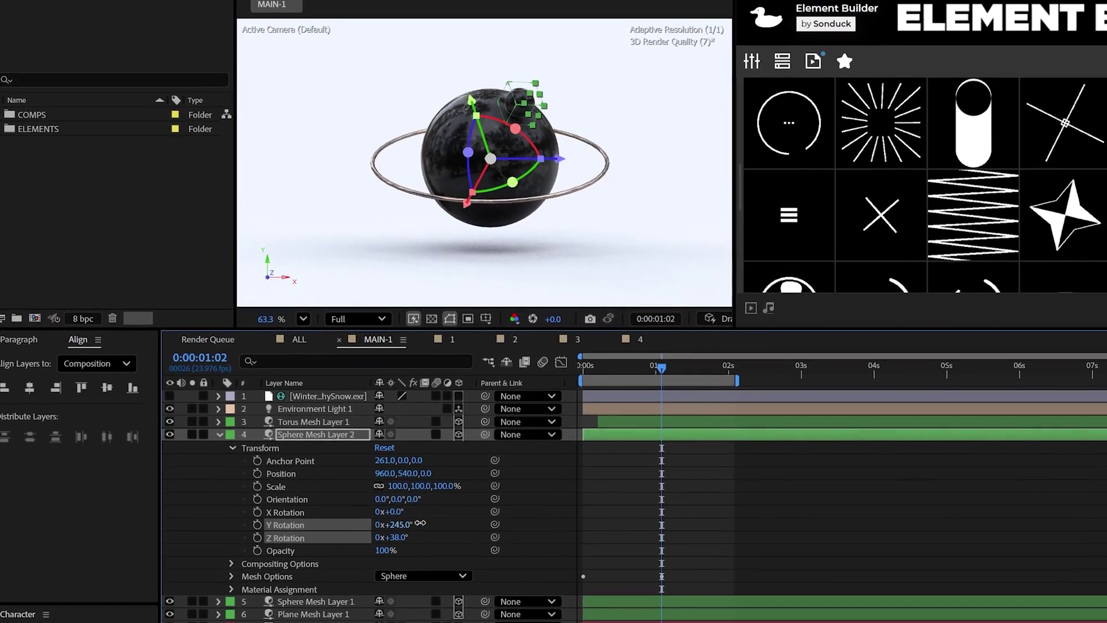
Duplicate the small sphere several times and rotate the copies to new spots around the marble sphere.
key(ctrl+d)
key(ctrl+d)
key(r)
key(ctrl+d)
key(ctrl+d)
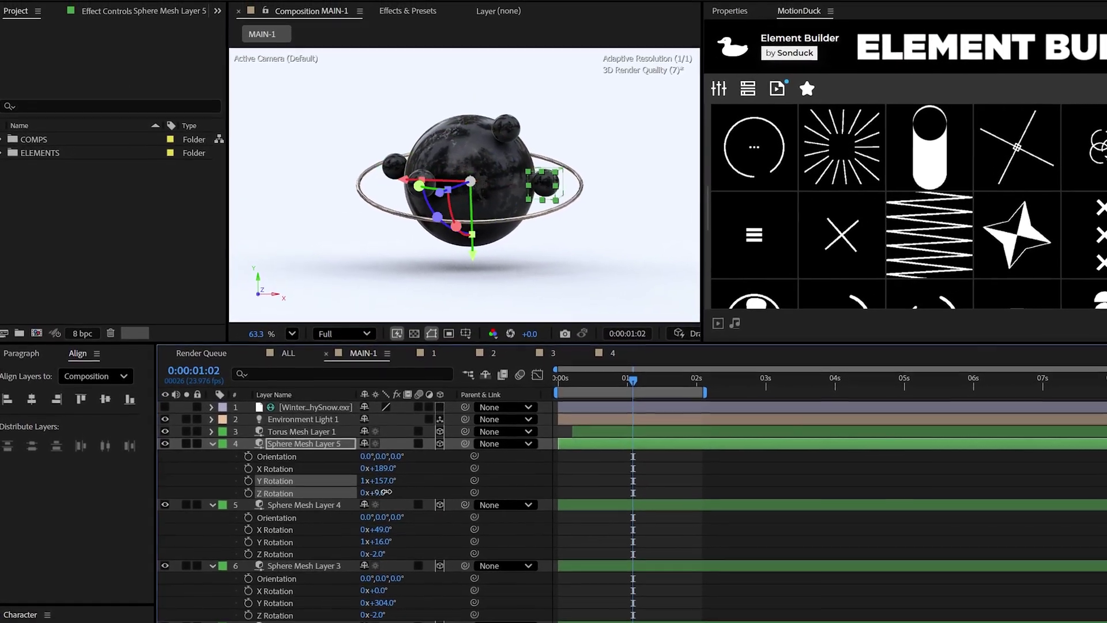
drag(369, 484, 378, 483)
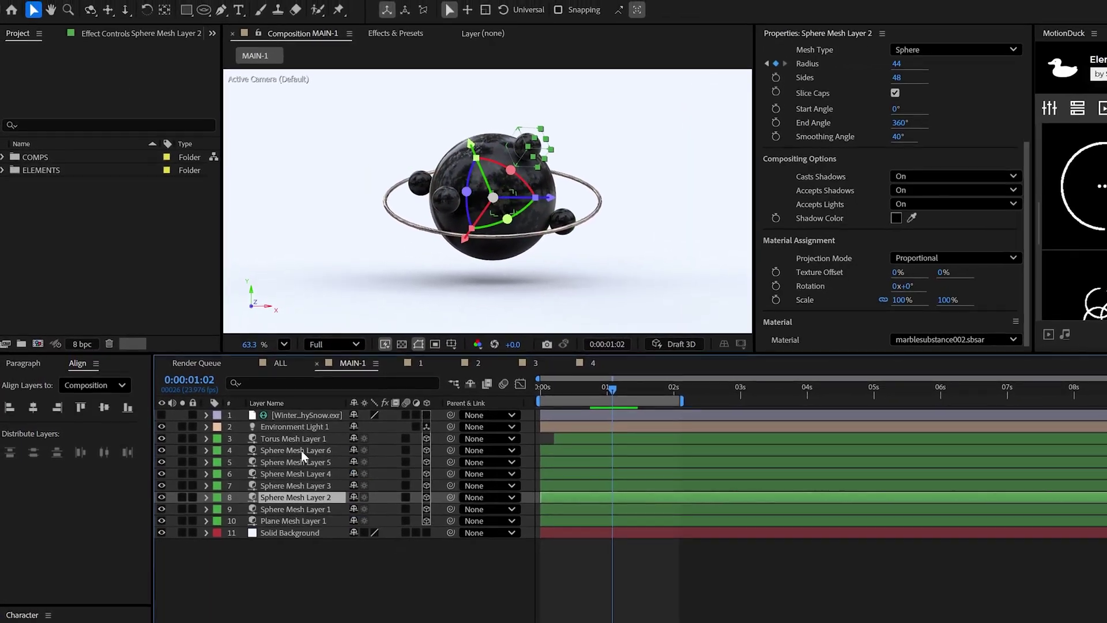
Give Sphere Mesh Layers 2–6 the Default material with Metallic 76% and a peach Base Color.
shift+click(302, 450)
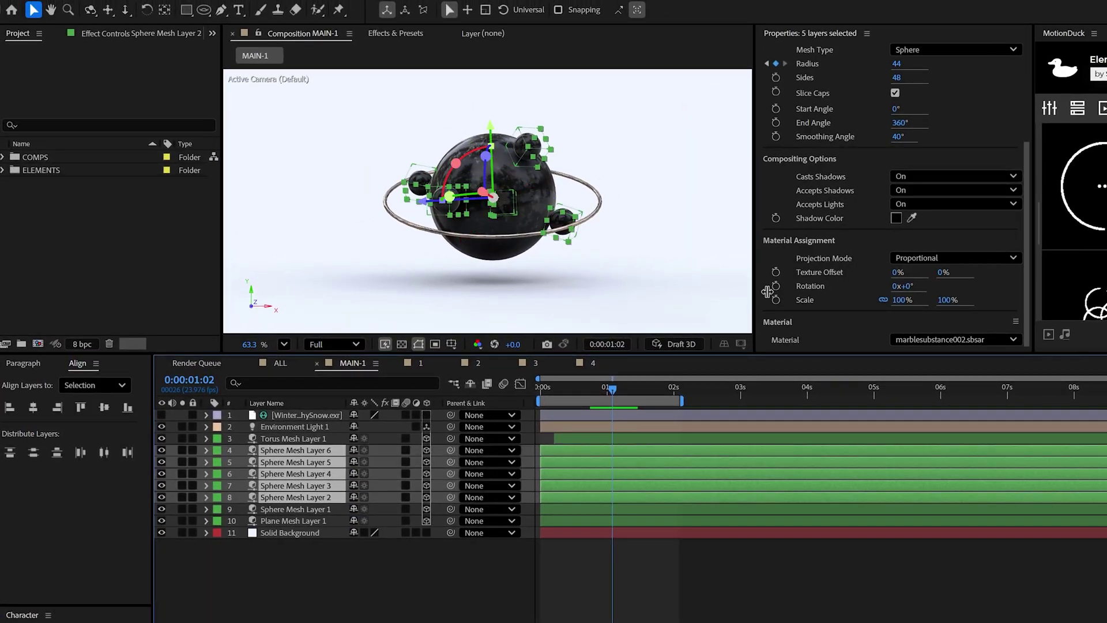
click(922, 359)
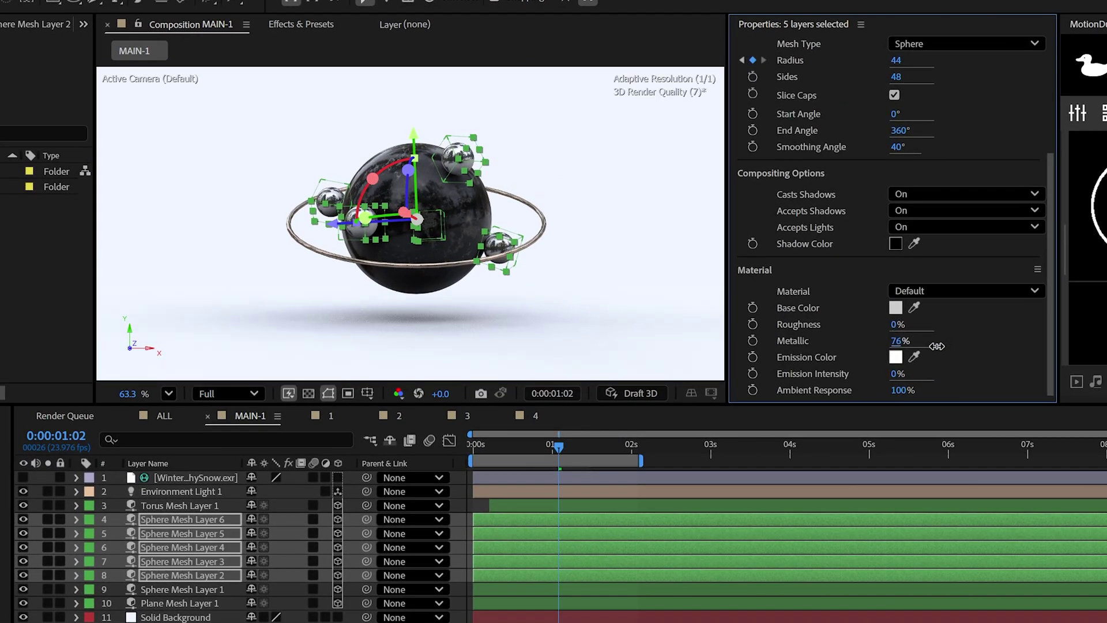
click(893, 312)
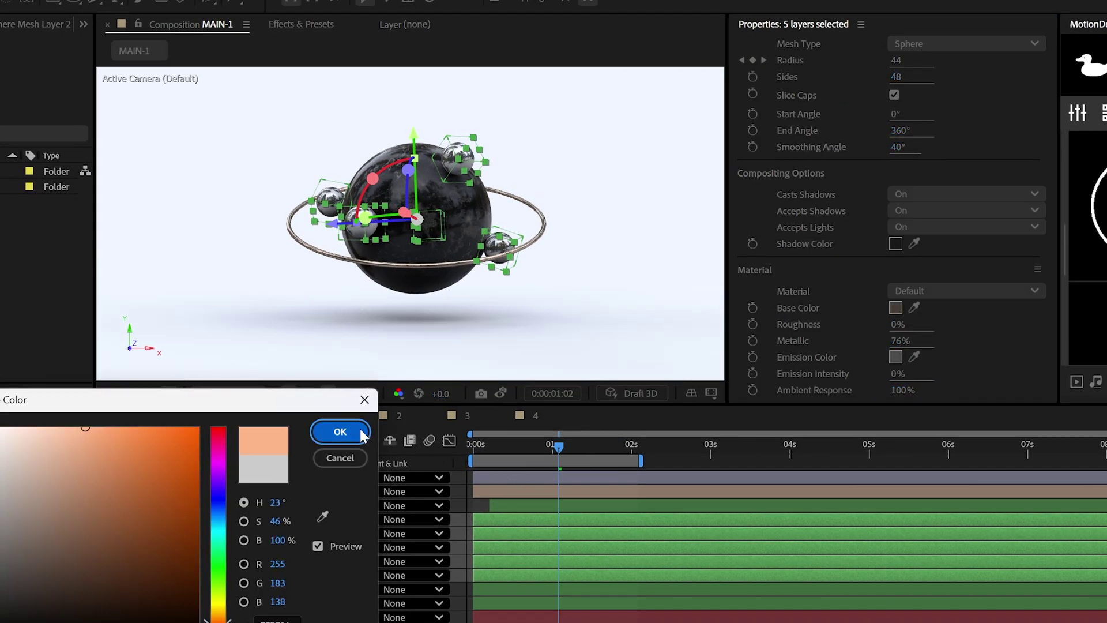
click(340, 432)
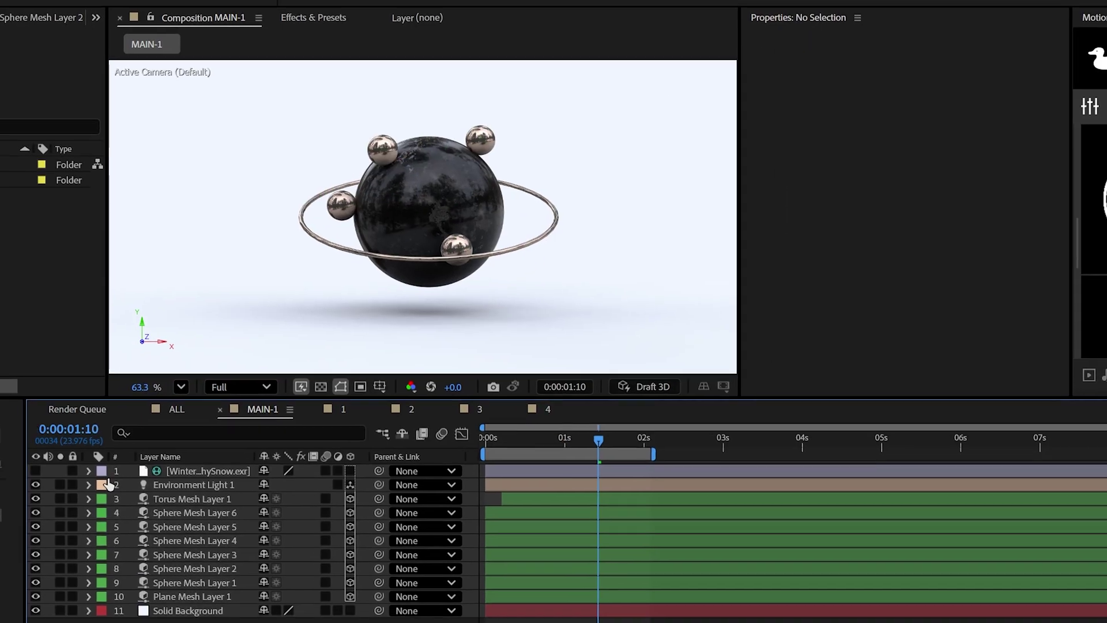
Add Null 1, parent the five small spheres to it, and rotate it to test their orbit.
right_click(118, 480)
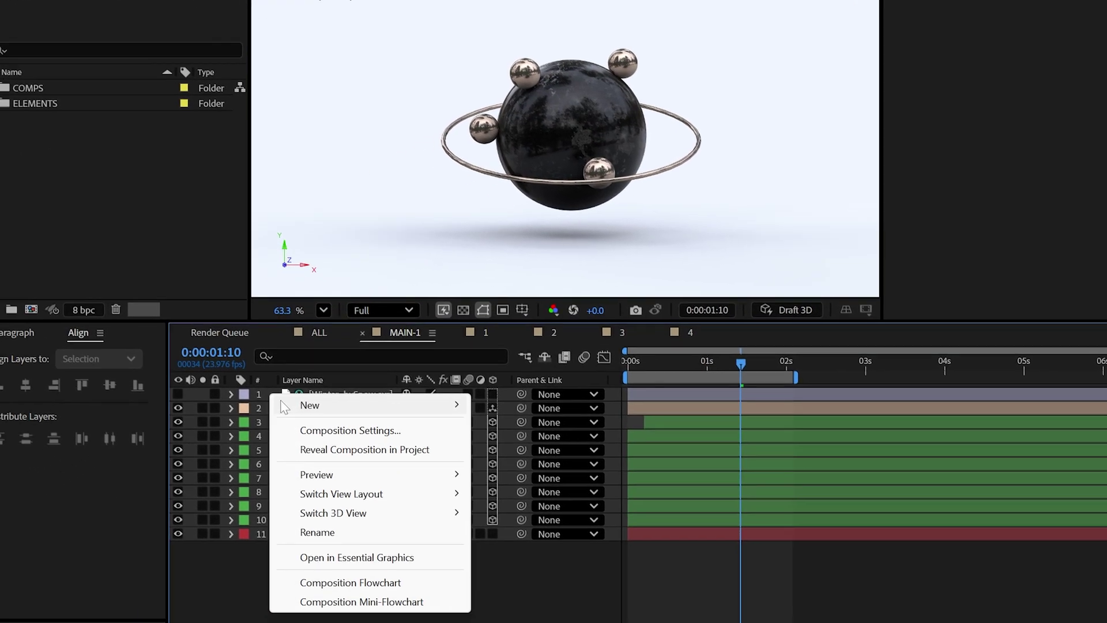
mouse_move(289, 406)
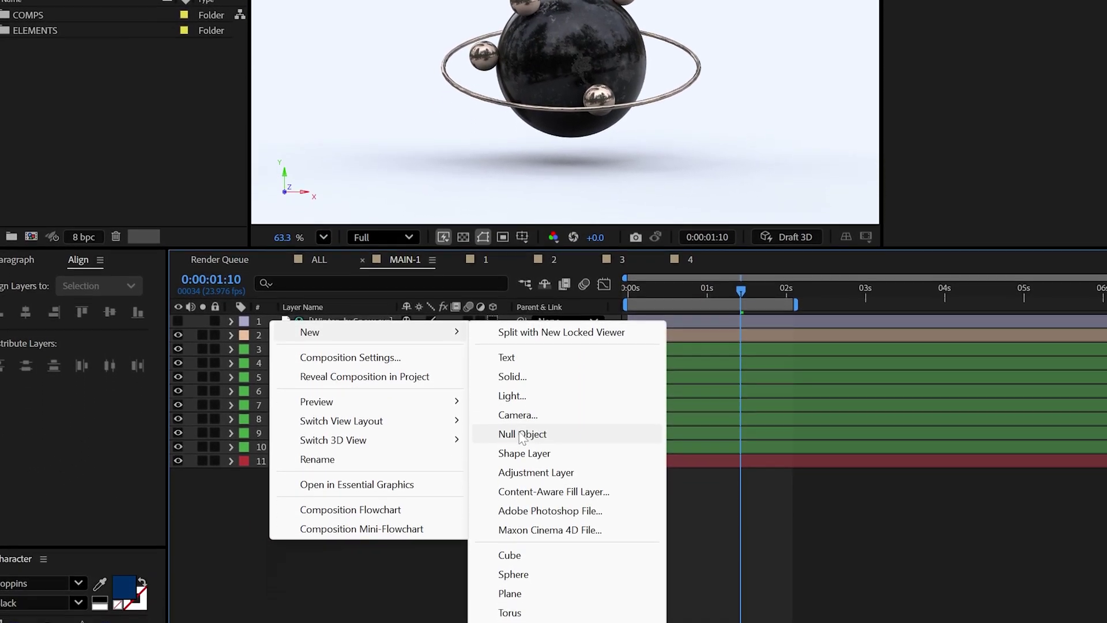
click(593, 432)
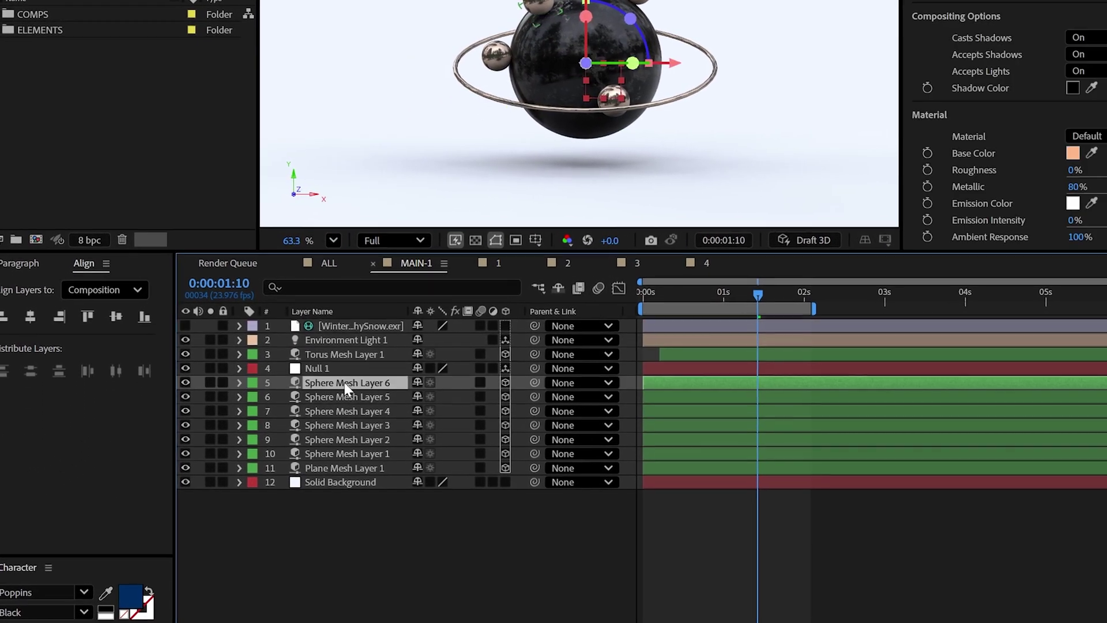
drag(522, 377, 356, 378)
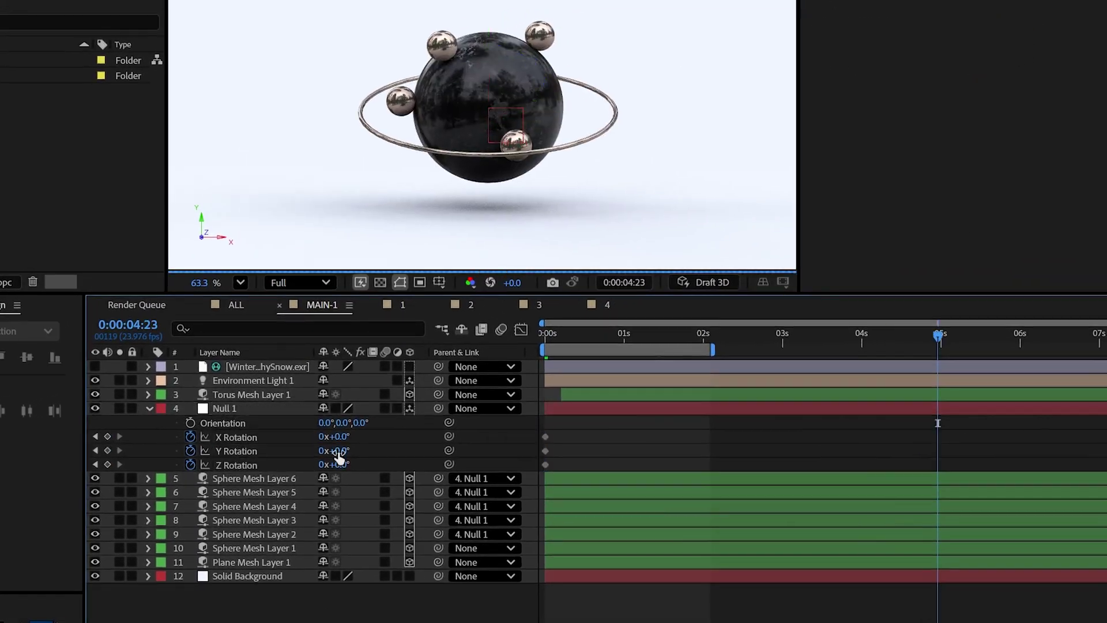
drag(334, 437, 409, 454)
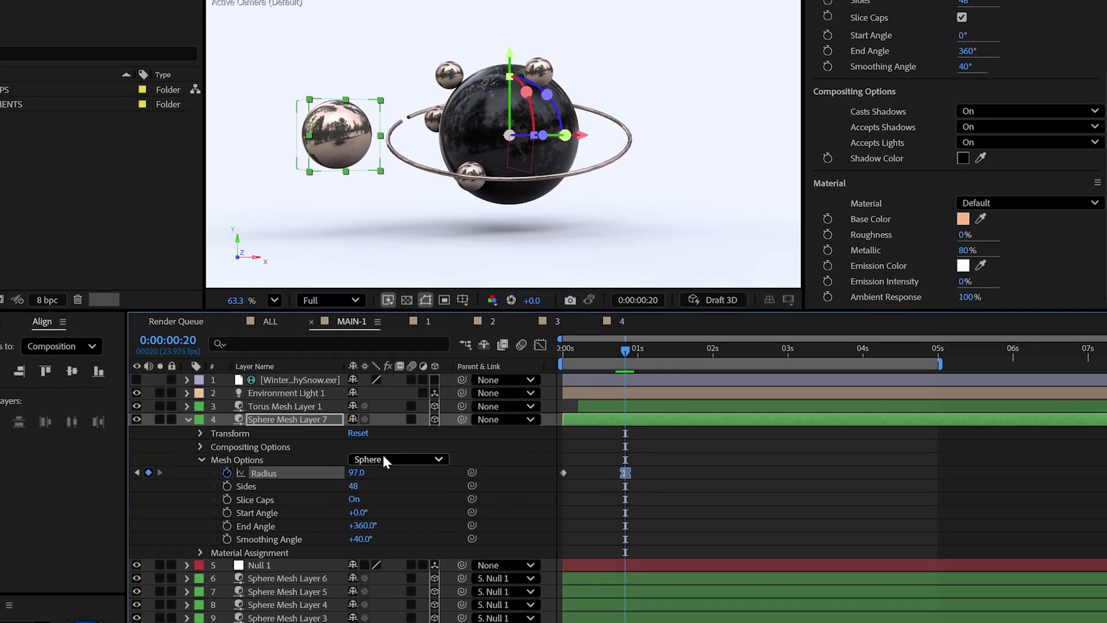
Switch the sphere's mesh type to a cube and then back to a sphere.
click(384, 500)
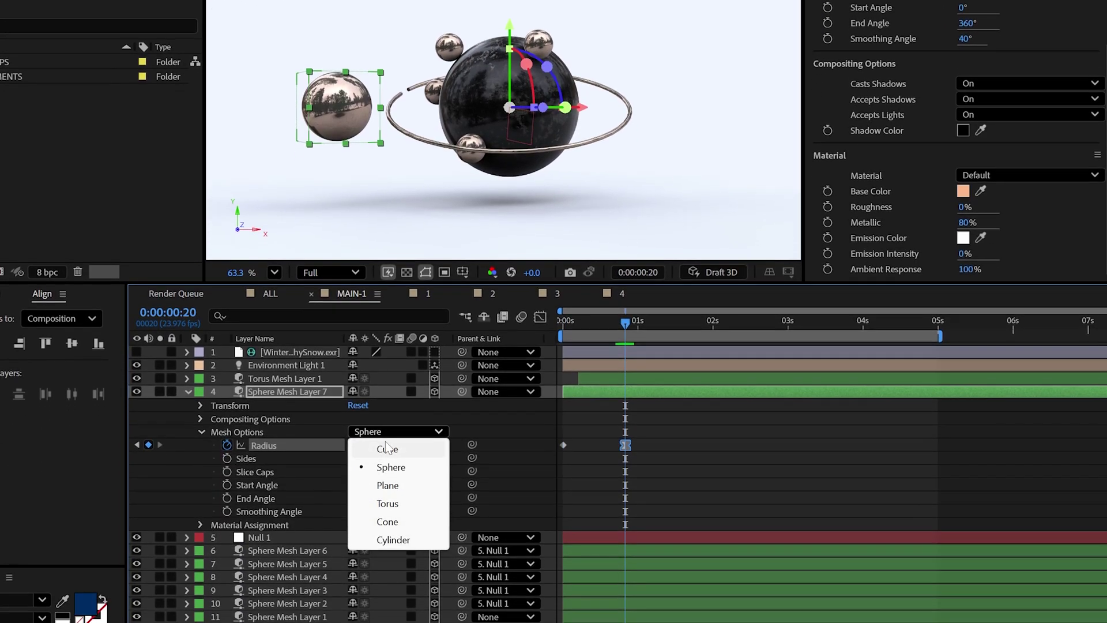
click(387, 450)
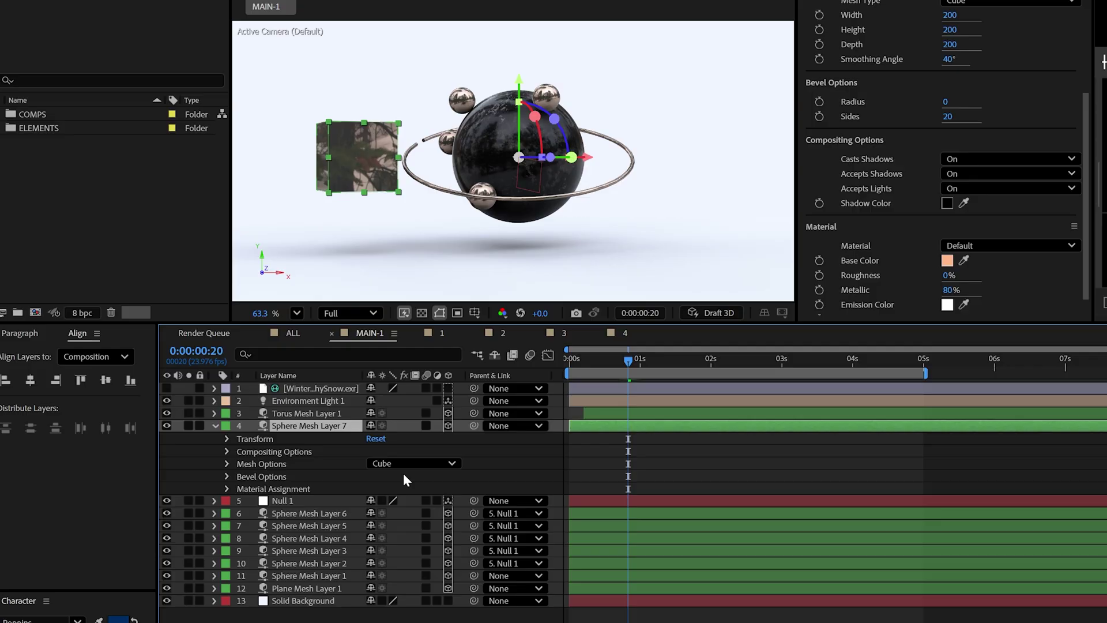
click(406, 462)
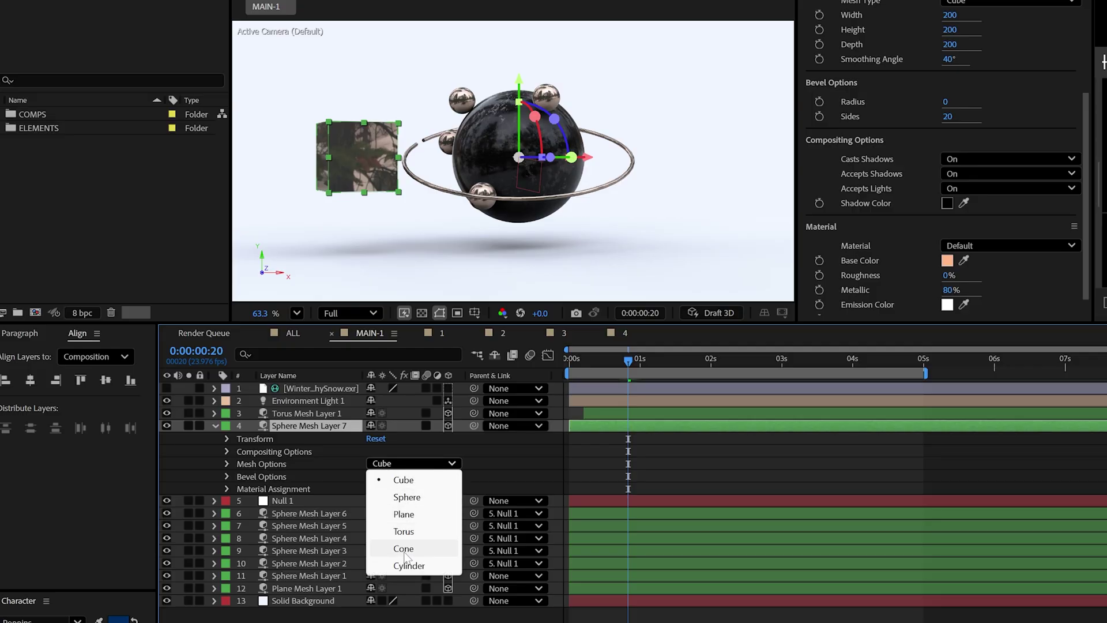
click(410, 490)
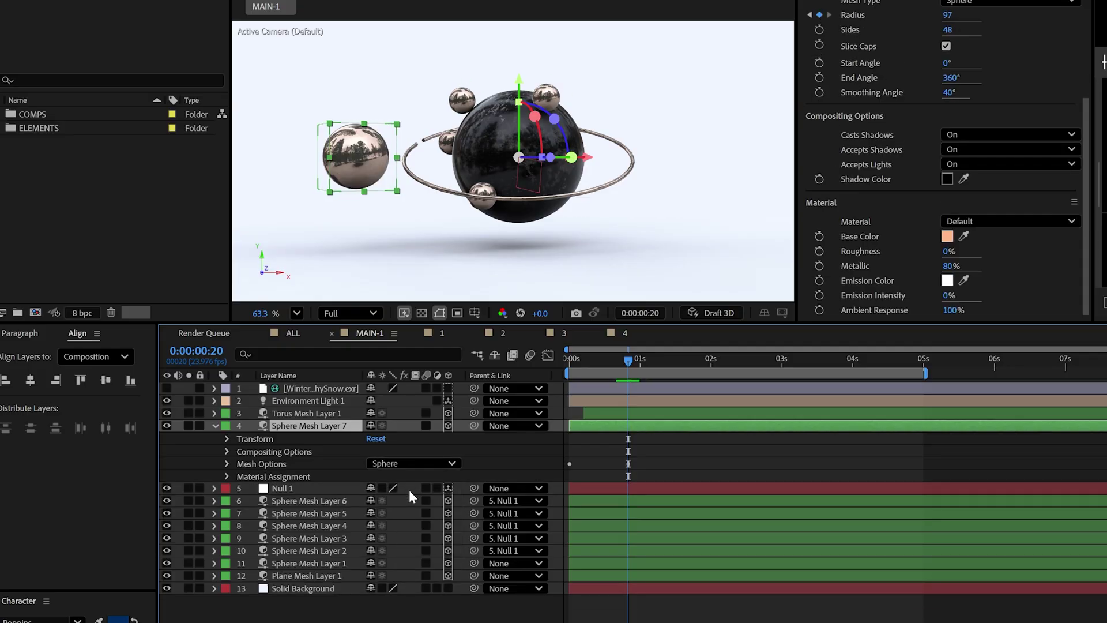
Give the sphere Metallic 0% and base colour FFFFFF, then select the left and right white spheres.
click(226, 477)
drag(370, 528, 346, 527)
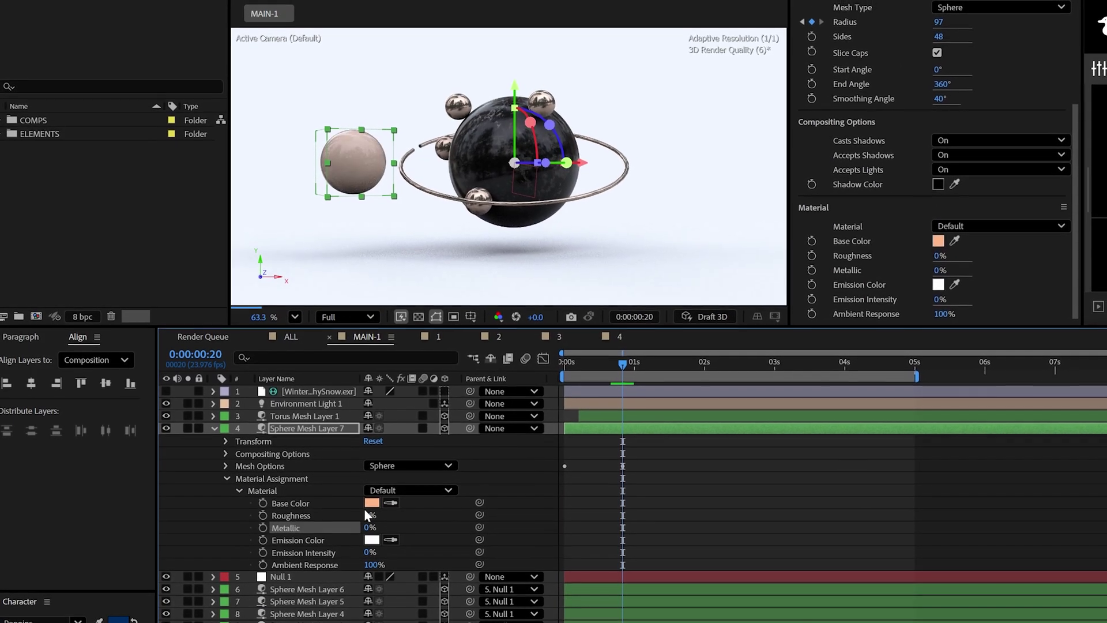
click(373, 502)
text(FFFFFF)
key(Return)
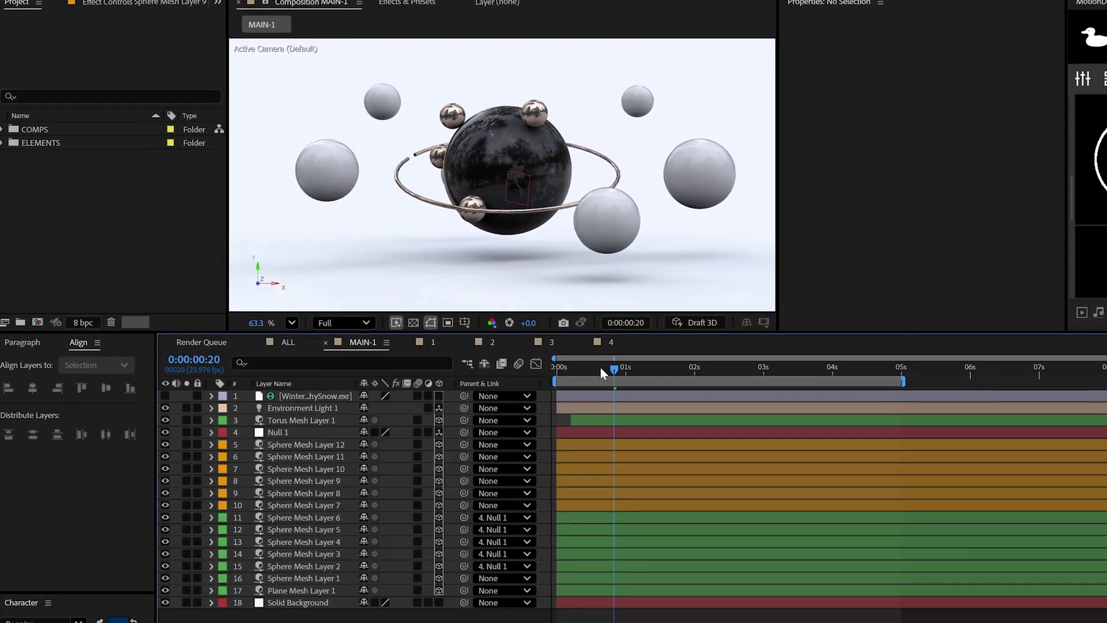
click(334, 181)
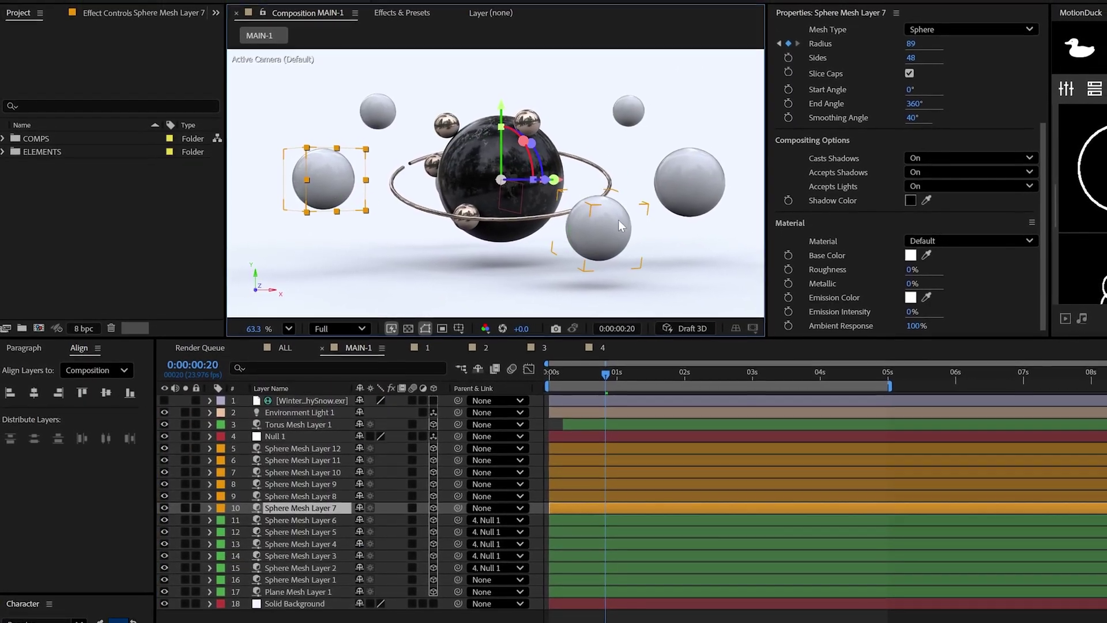
click(698, 198)
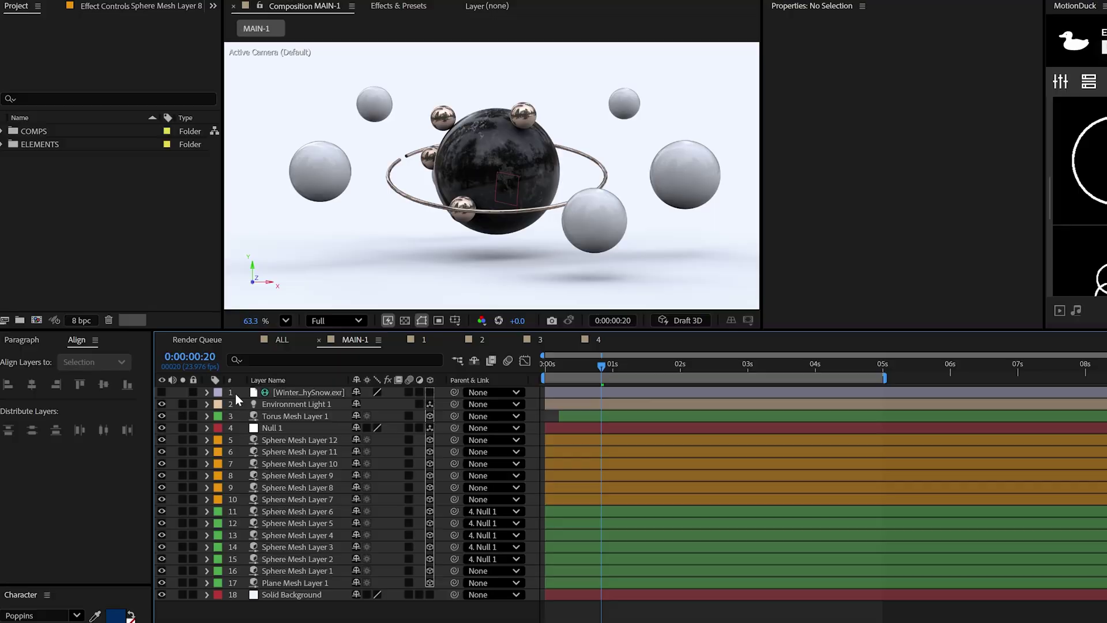
Add Camera 1, keyframe its Position and Point of Interest, and dolly it back from the scene.
right_click(239, 408)
mouse_move(252, 414)
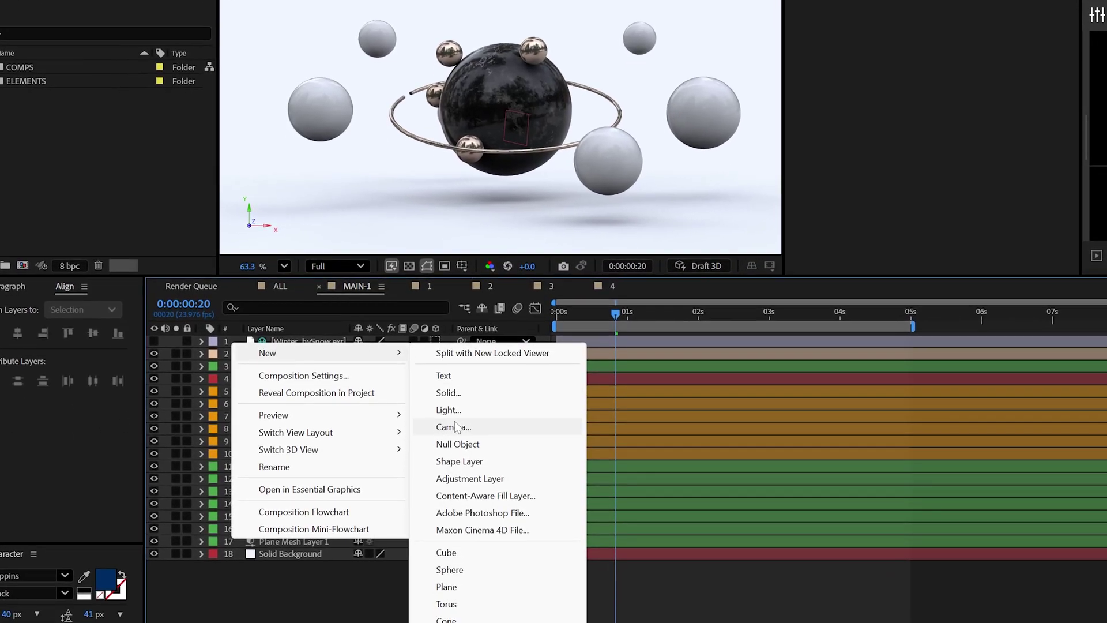
click(449, 449)
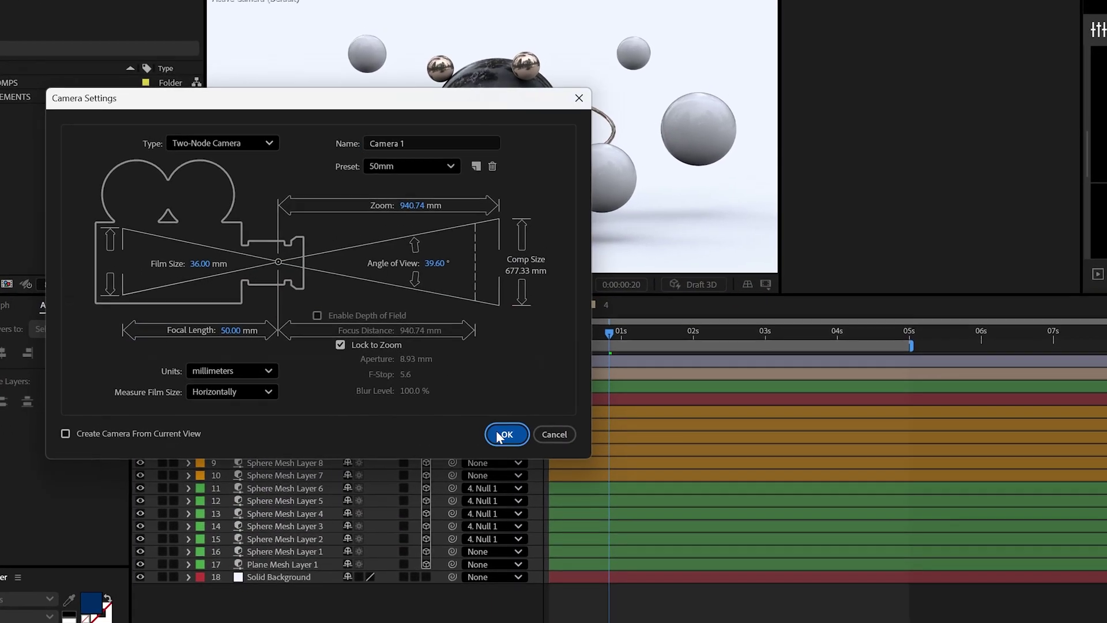
click(515, 413)
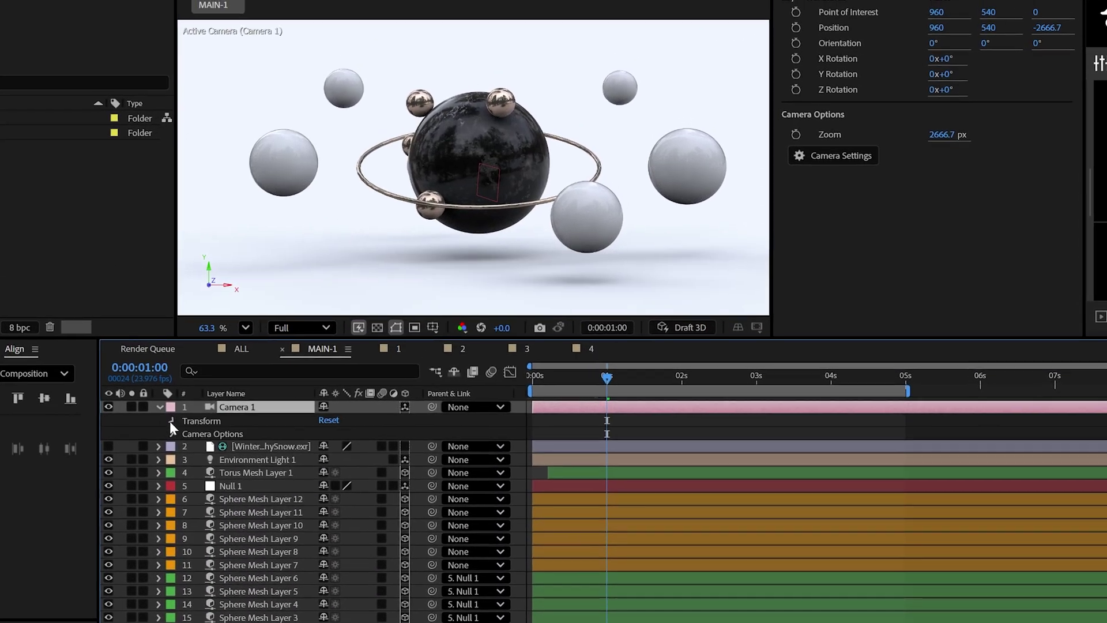
click(168, 427)
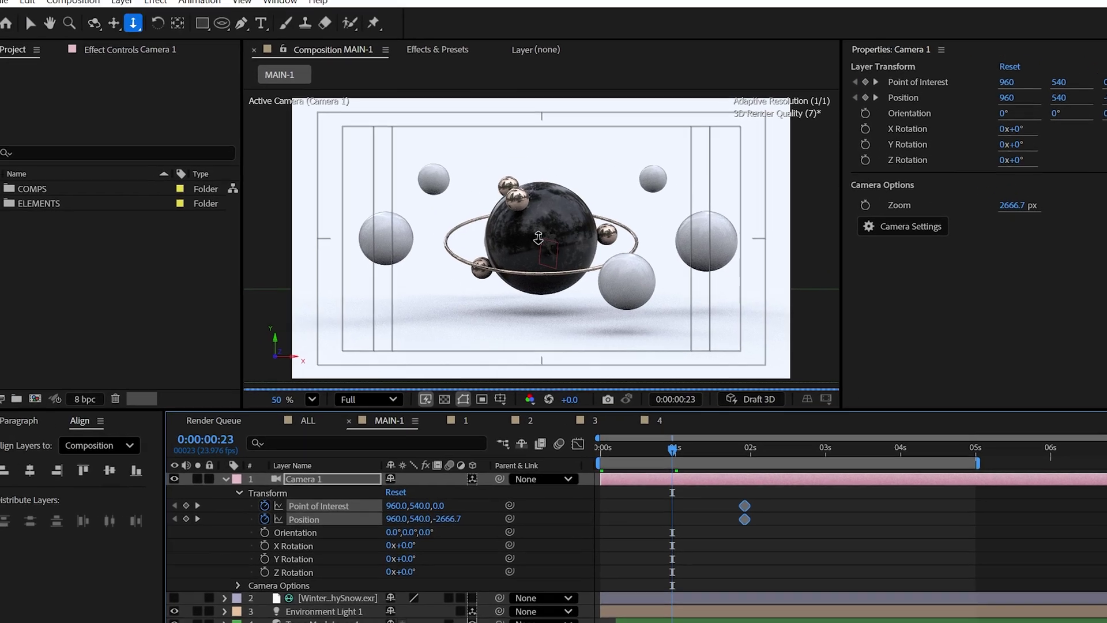
drag(483, 219, 483, 230)
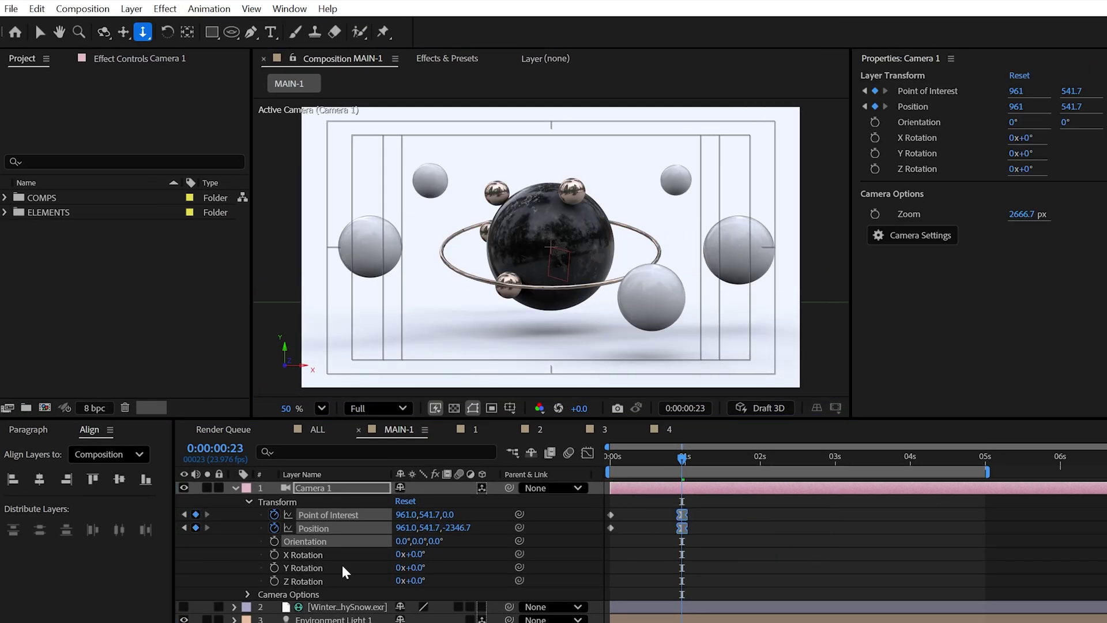
Parent Camera 1 to a new null and keyframe the null's Y Rotation at 0s and 5s.
key(u)
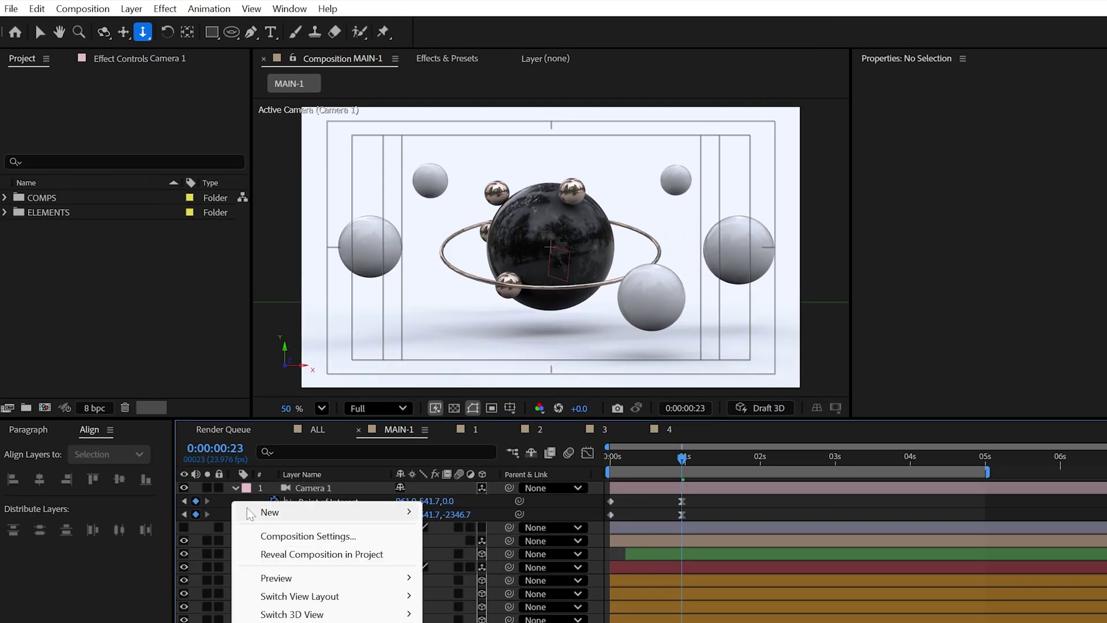
mouse_move(370, 512)
click(473, 360)
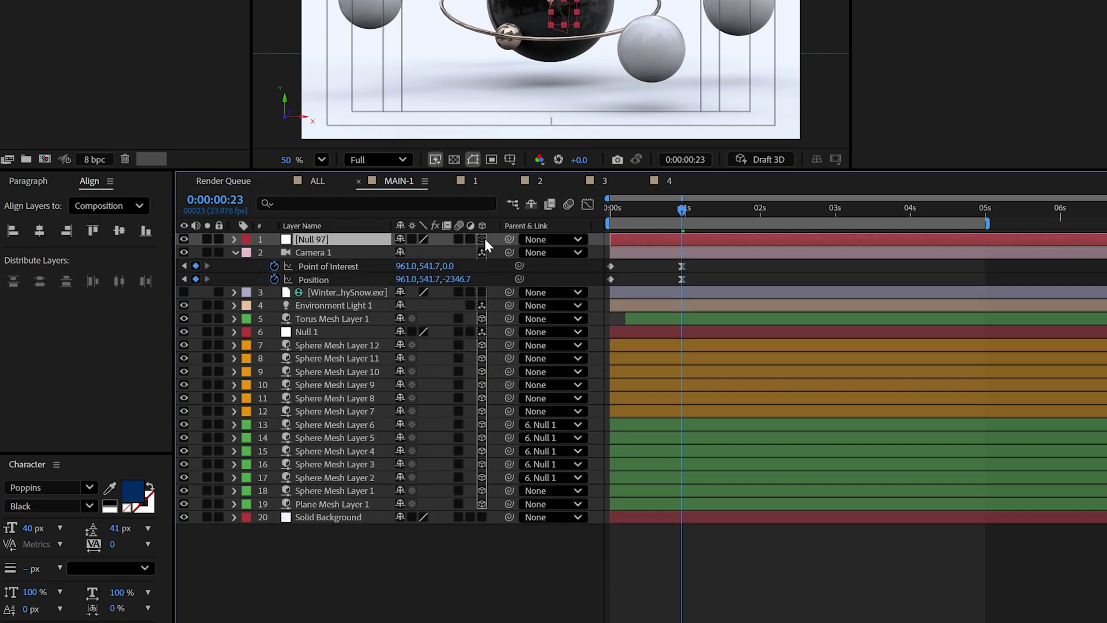
drag(509, 252, 332, 241)
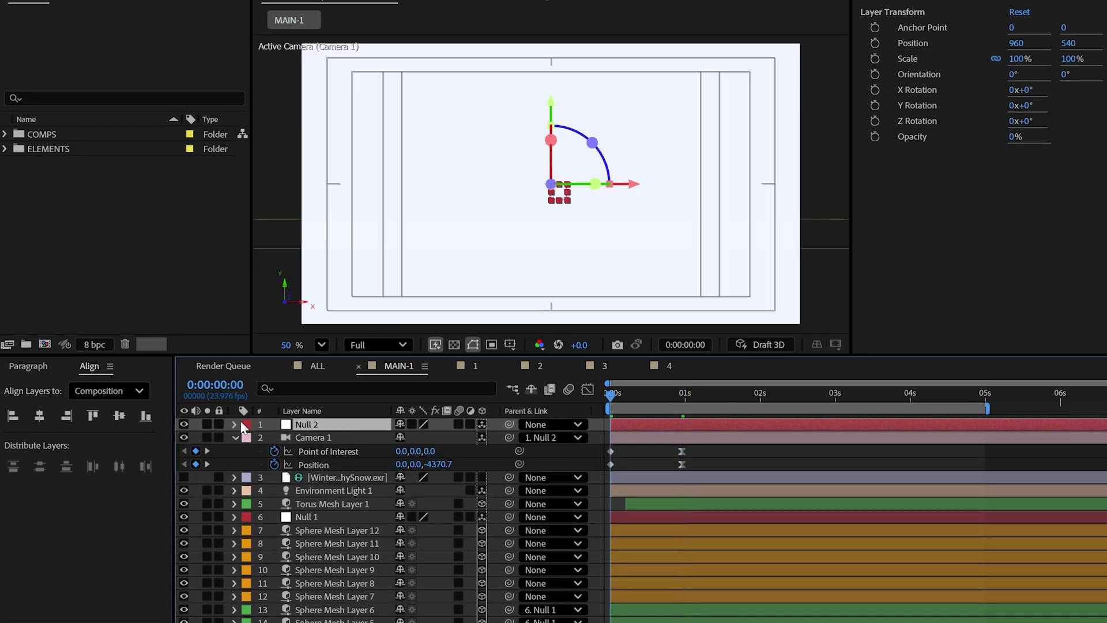
click(244, 437)
click(996, 401)
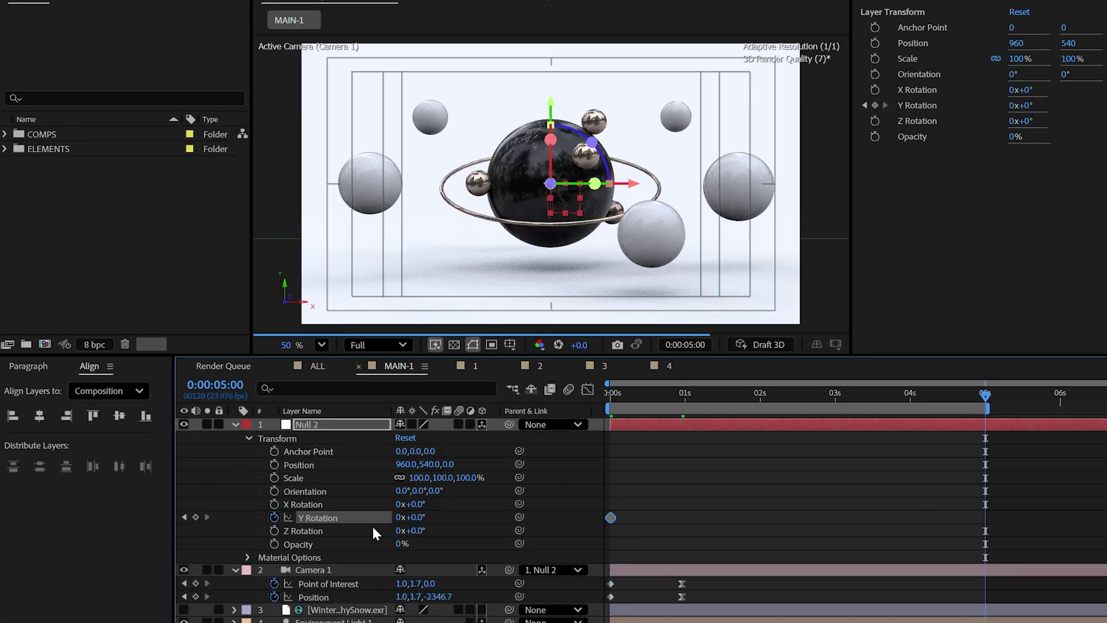
key(Return)
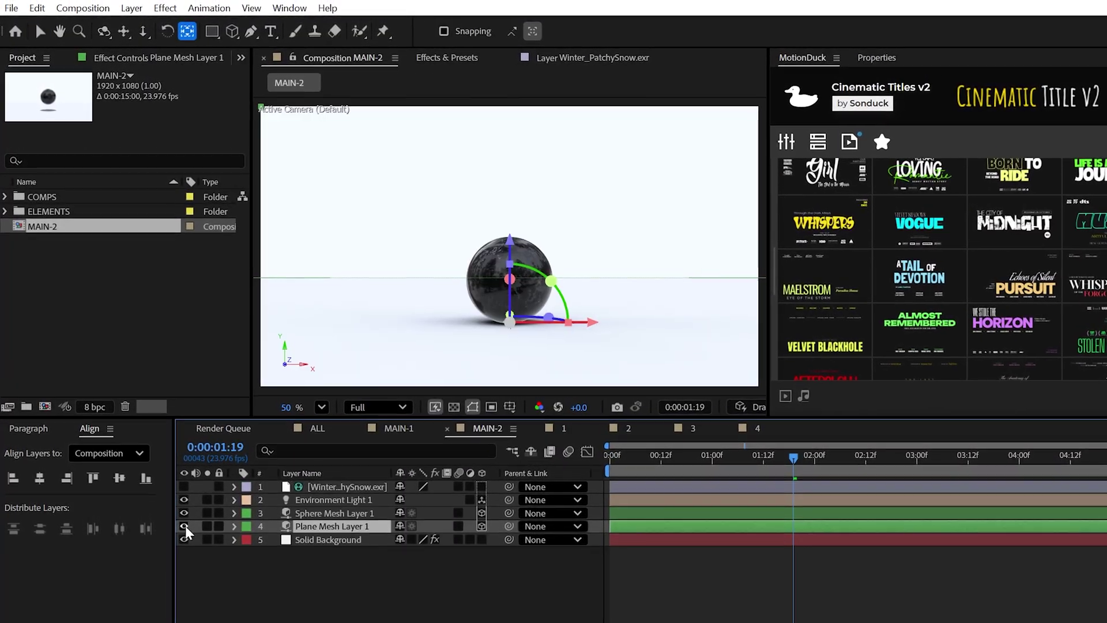
Toggle visibility of the floor plane, environment light, background solid and sphere layers to check each one.
click(186, 526)
click(185, 527)
click(338, 514)
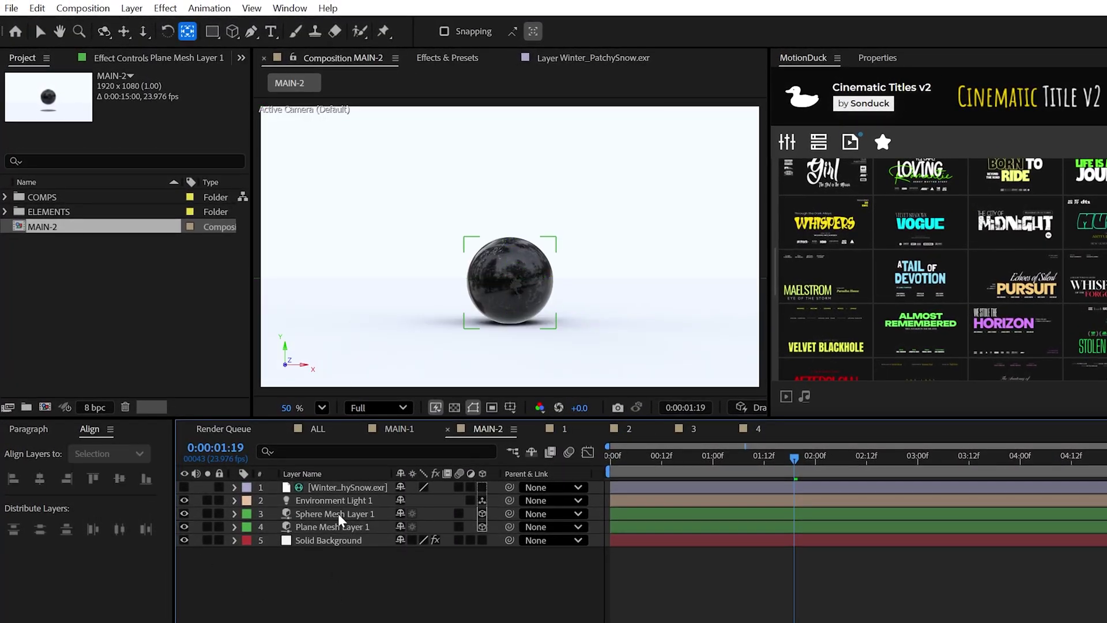
click(184, 501)
click(184, 501)
click(184, 541)
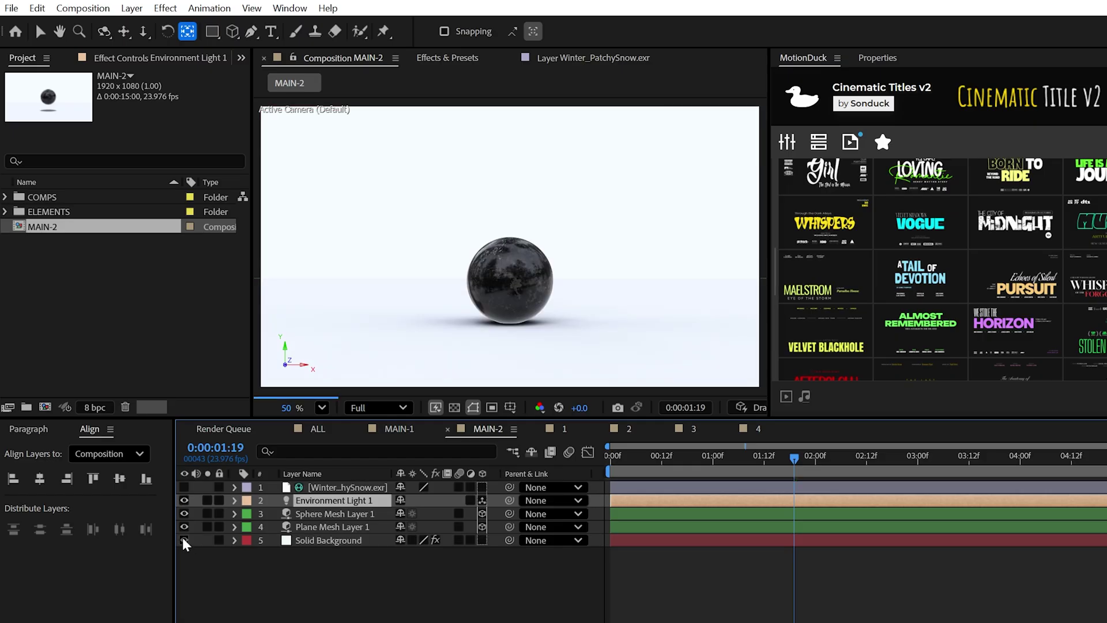
click(183, 541)
click(182, 508)
click(182, 507)
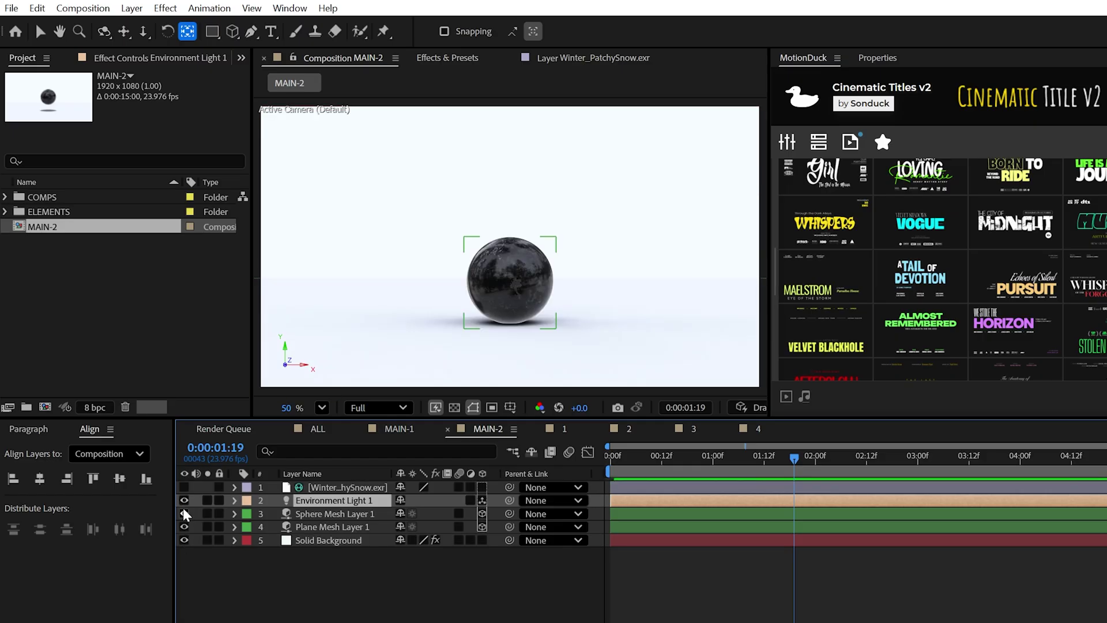
Draw a cube mesh over the sphere, place it below the environment light, and set Y Rotation 55.
key(p)
drag(232, 31, 288, 24)
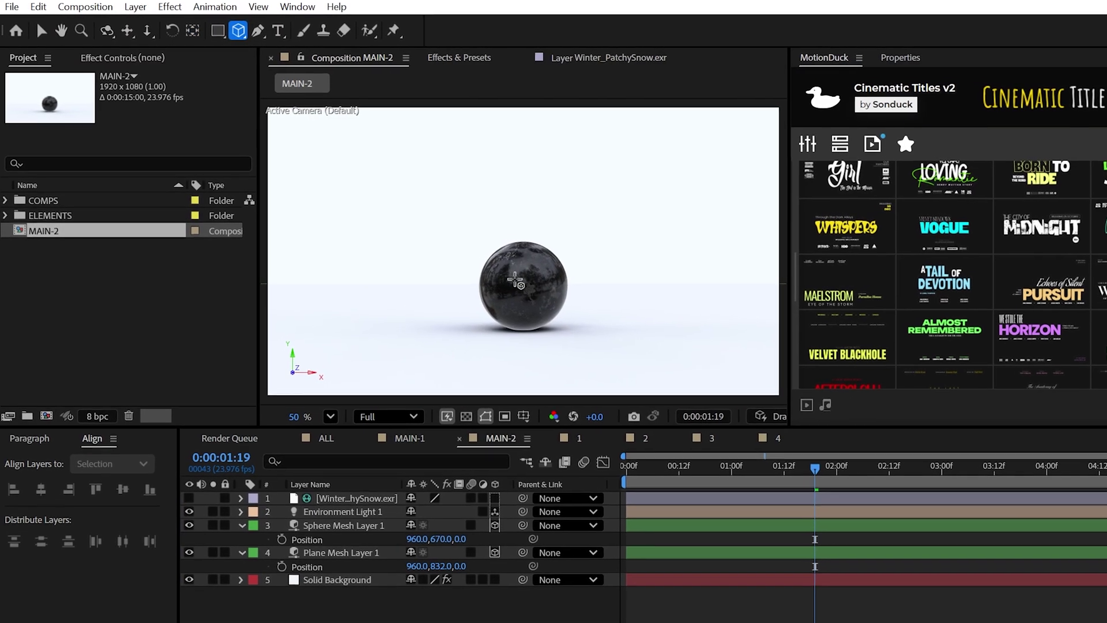
drag(515, 281, 554, 319)
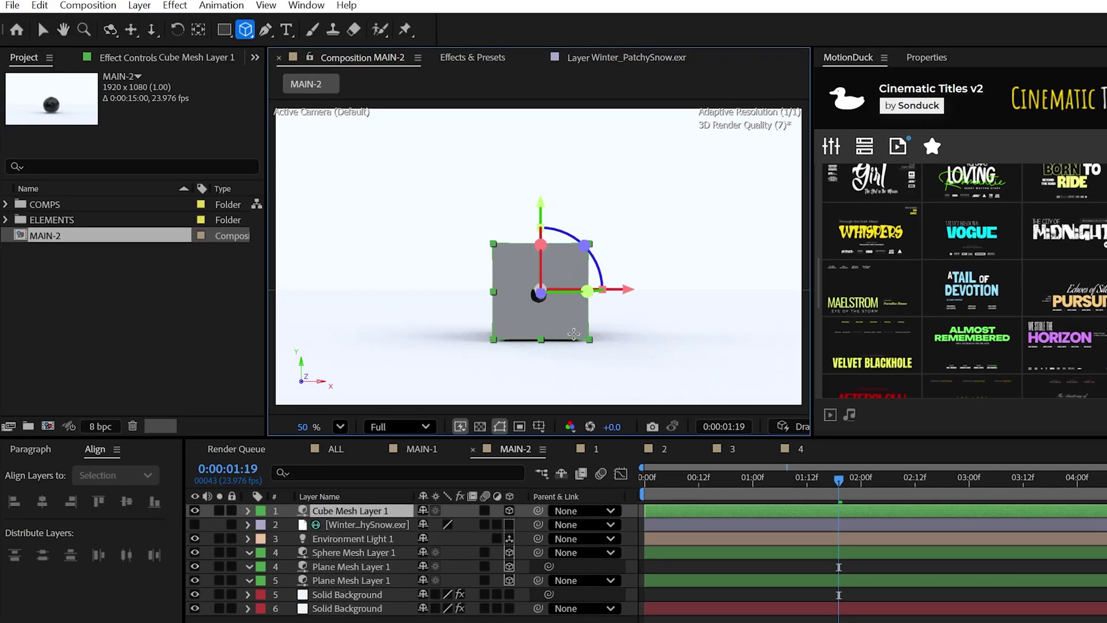
drag(376, 528, 377, 545)
click(248, 538)
click(263, 552)
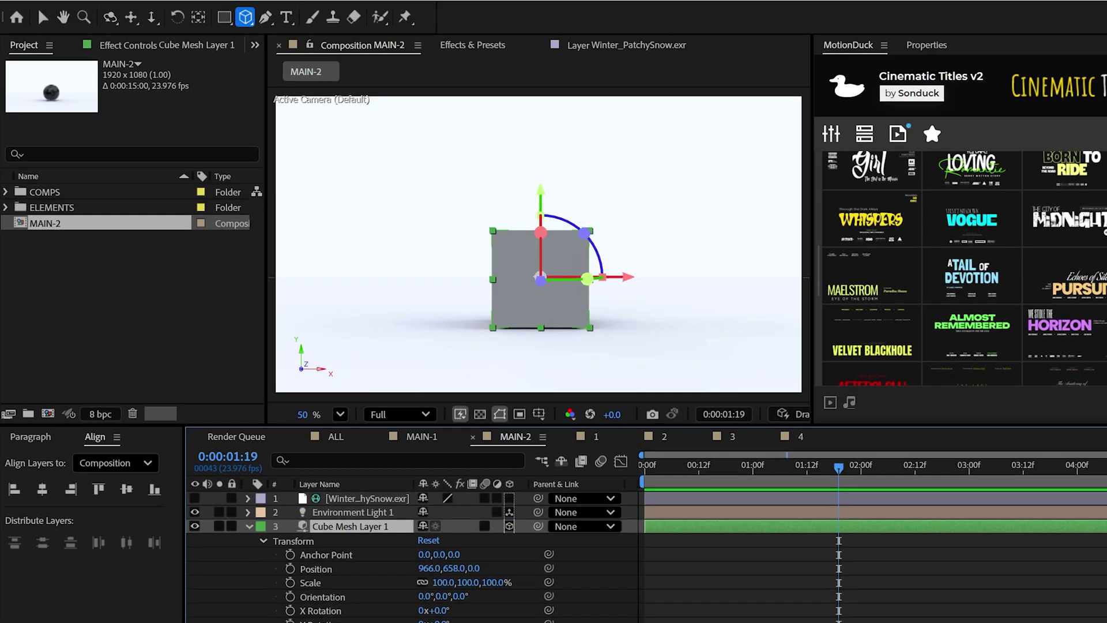
click(323, 555)
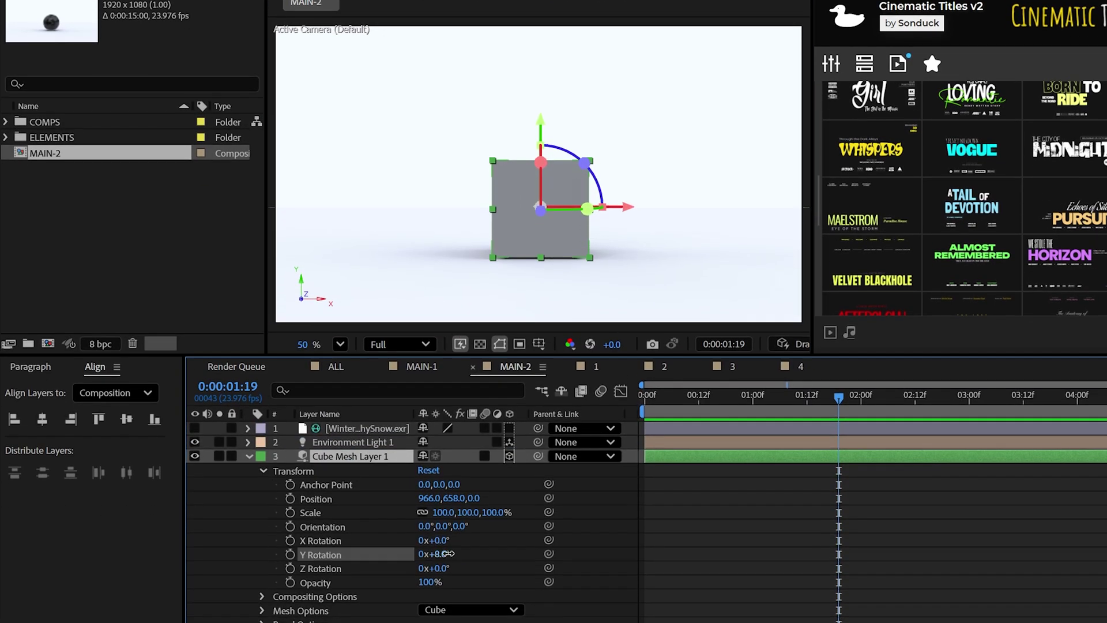
click(264, 471)
Flatten the cube to depth 50 with bevel radius 21 and a black base colour.
click(263, 499)
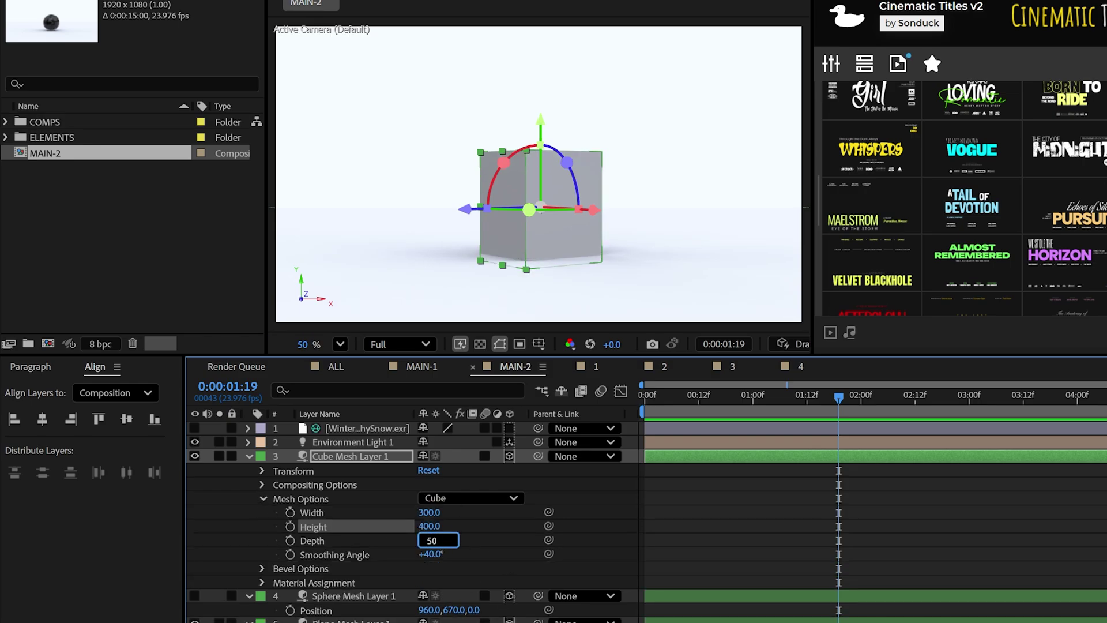
key(Return)
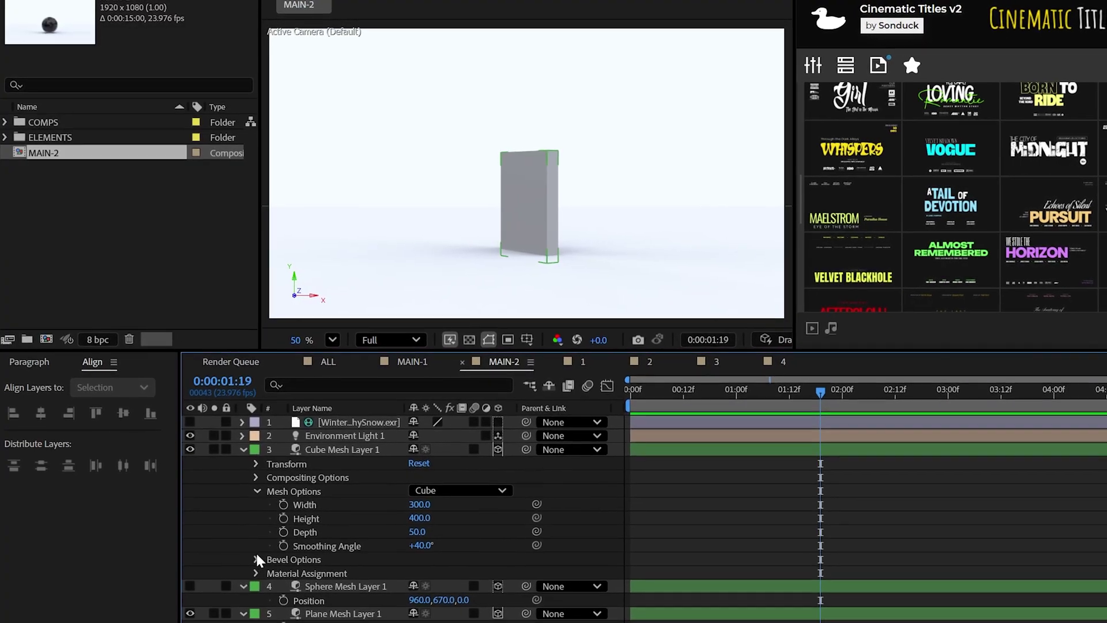
click(258, 559)
mouse_move(413, 573)
mouse_down()
mouse_move(433, 575)
mouse_move(412, 565)
mouse_up()
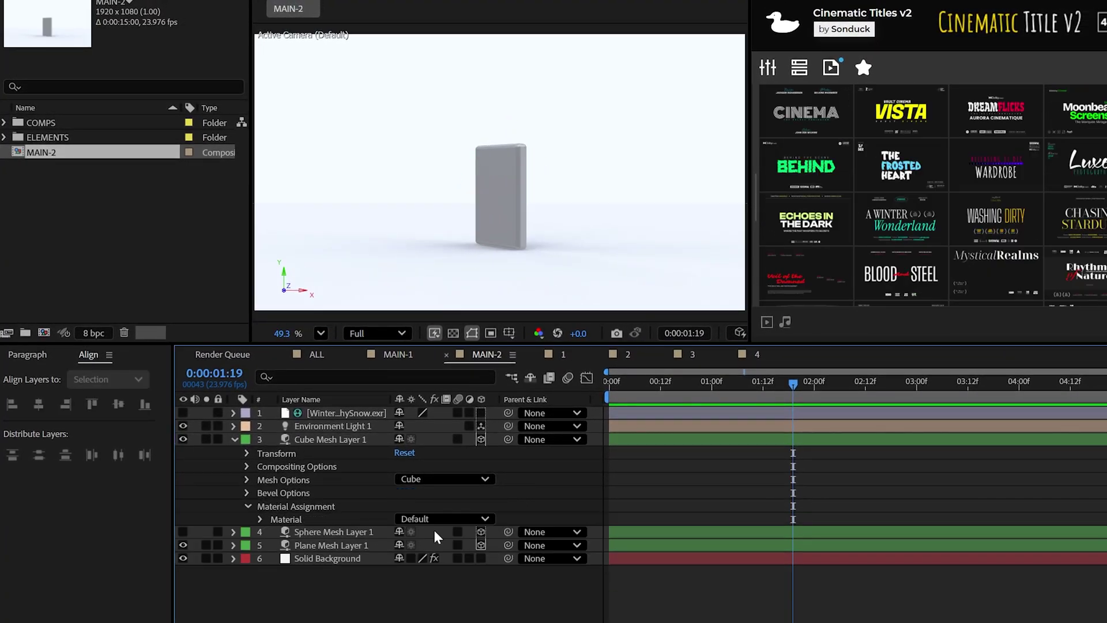
click(259, 519)
click(403, 529)
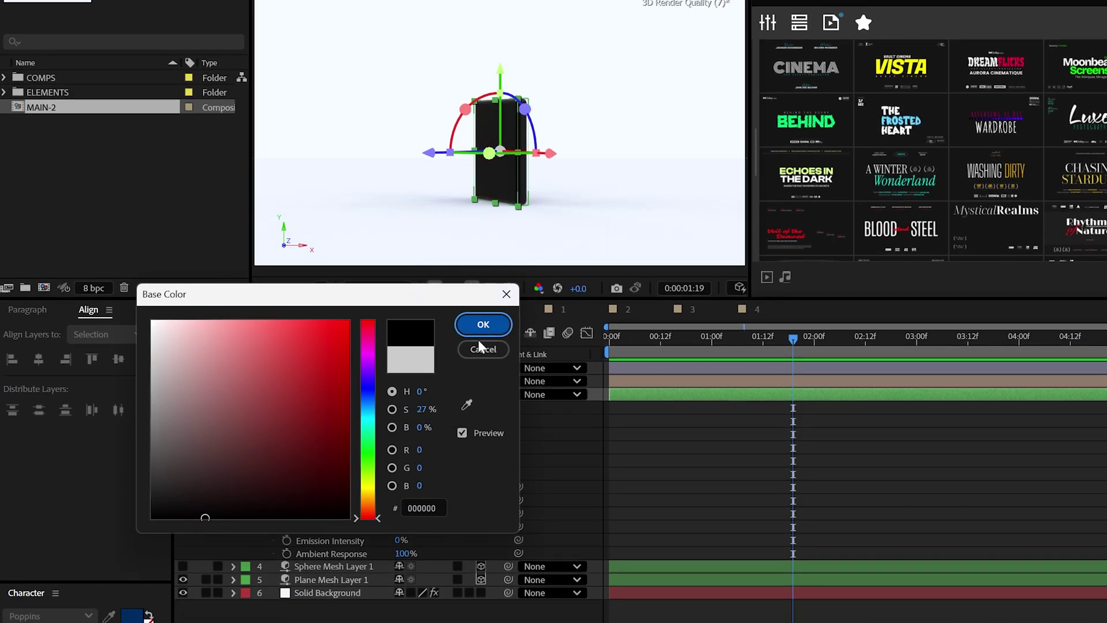
click(483, 328)
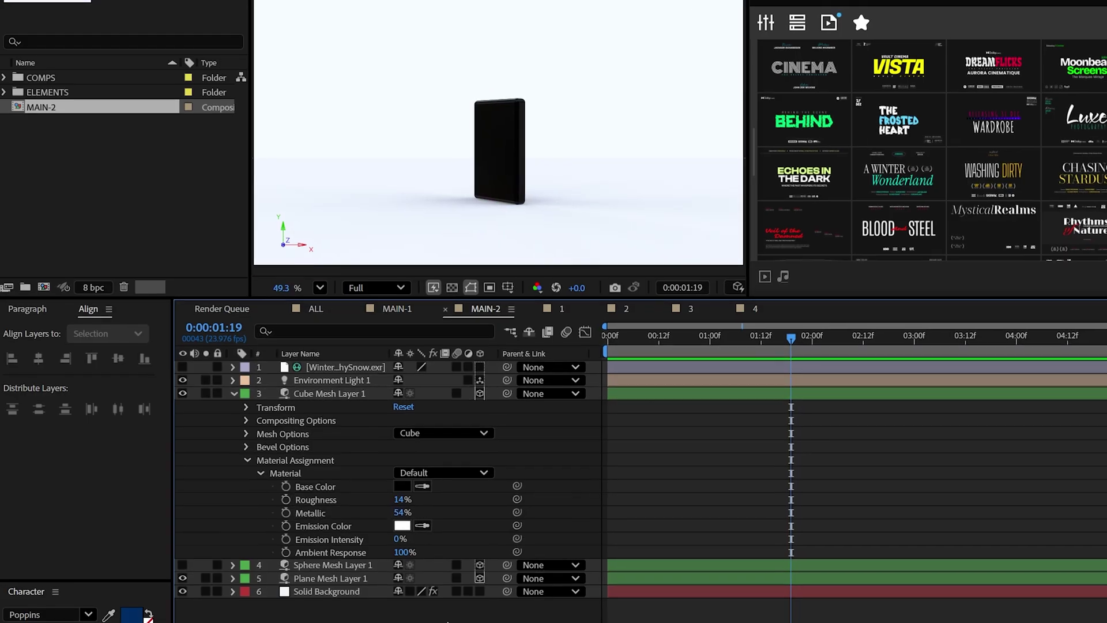
Add Camera 1 to MAIN-2 and orbit the view around the black slab.
click(234, 393)
right_click(267, 370)
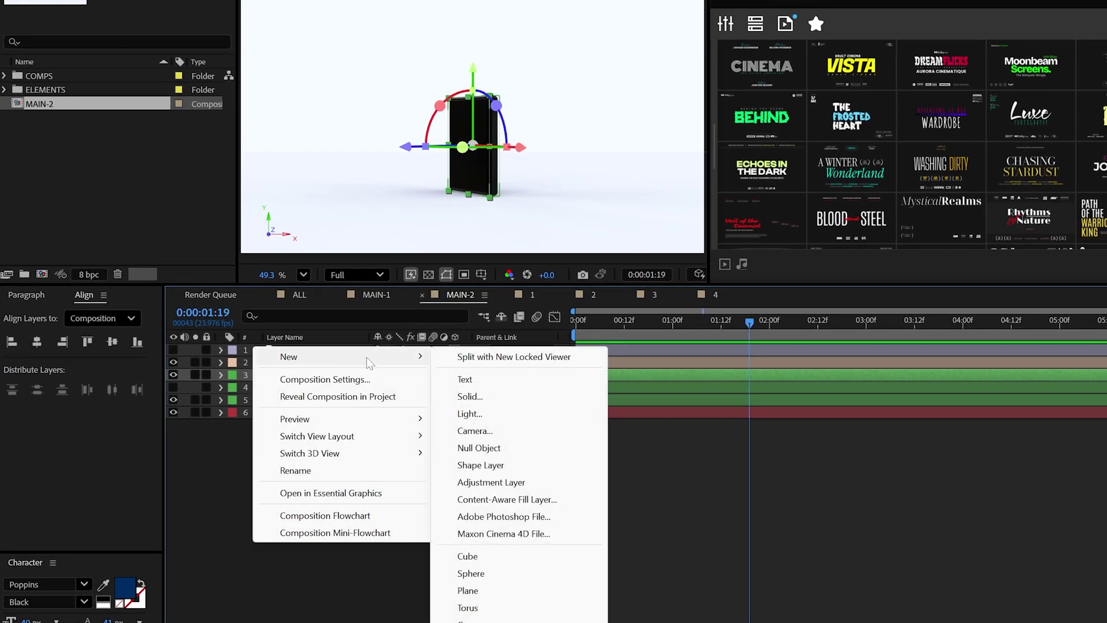
click(476, 432)
click(533, 423)
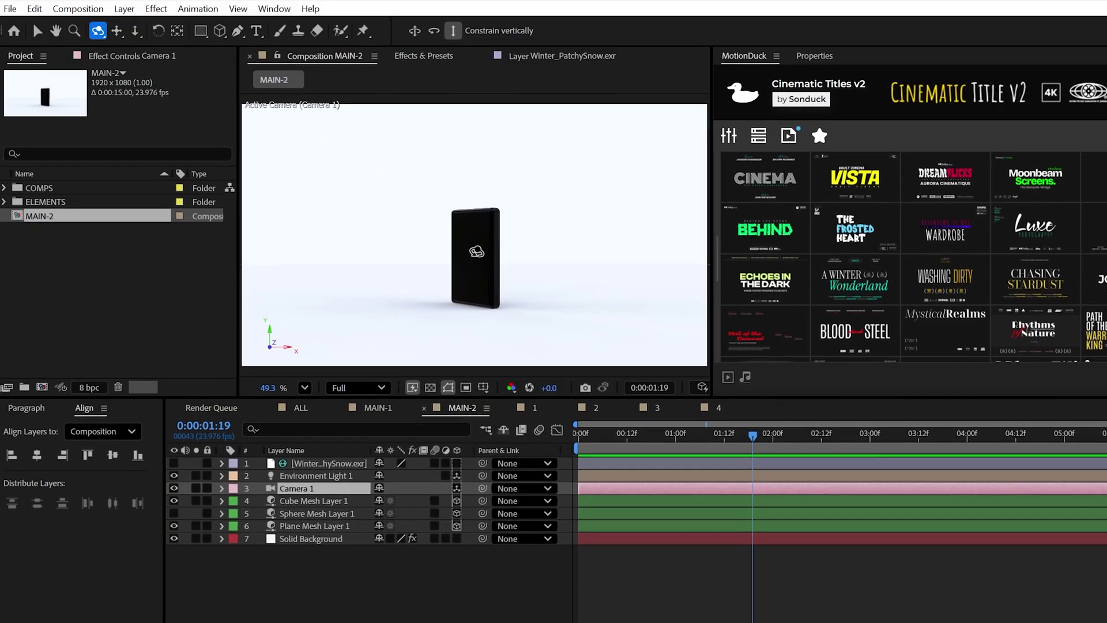
drag(460, 267, 492, 253)
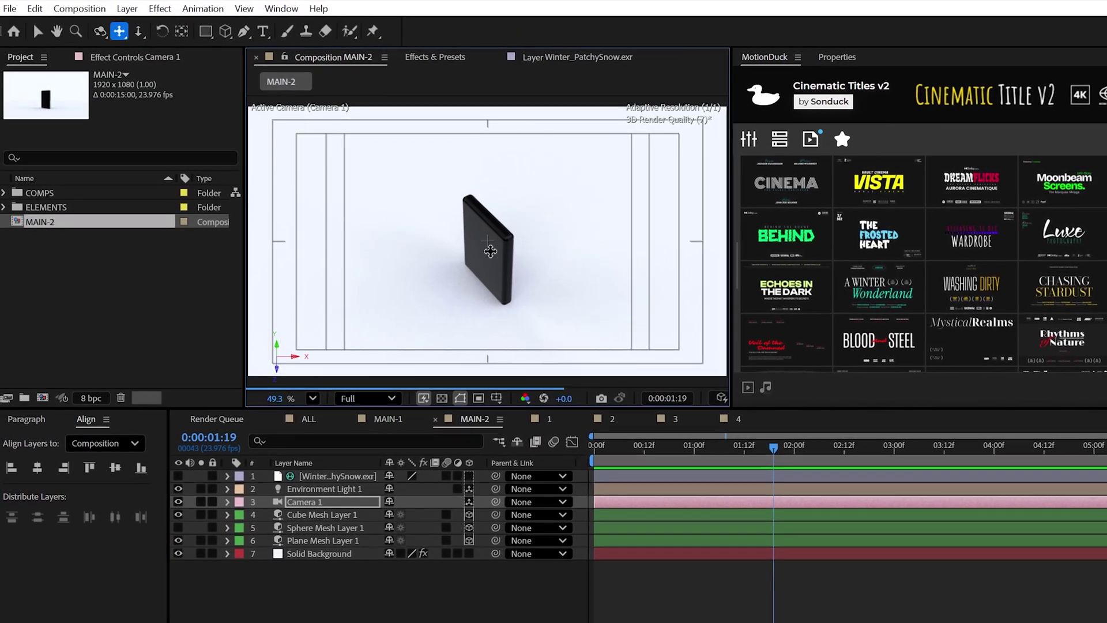
key(c)
key(c)
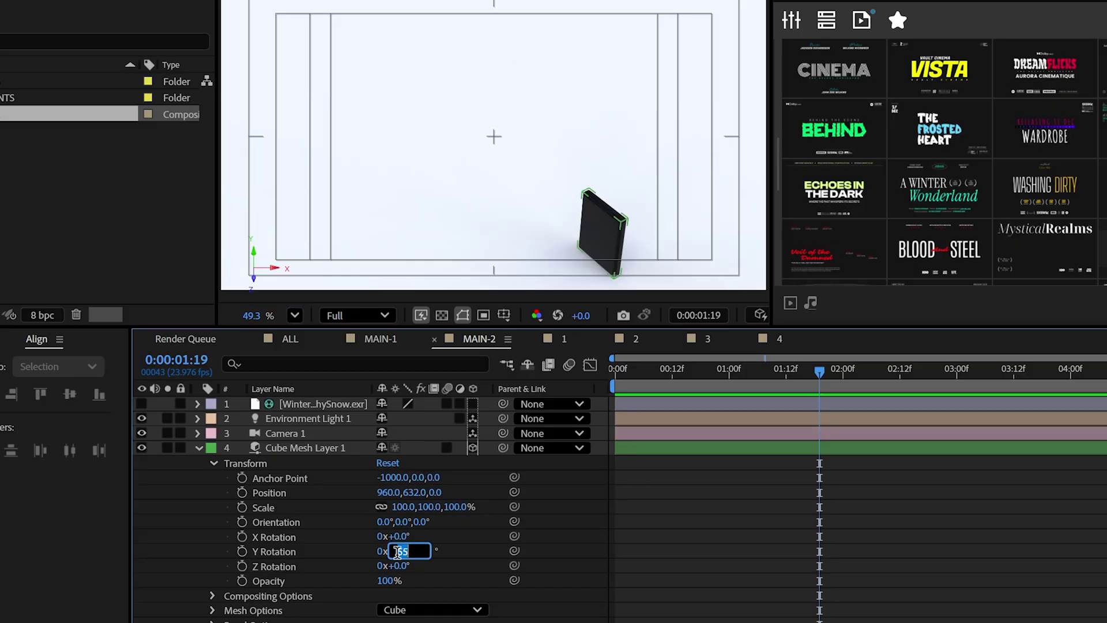
Duplicate Cube Mesh Layer 1 repeatedly with Ctrl+D, revealing each copy's rotation to turn it 10° further.
click(312, 448)
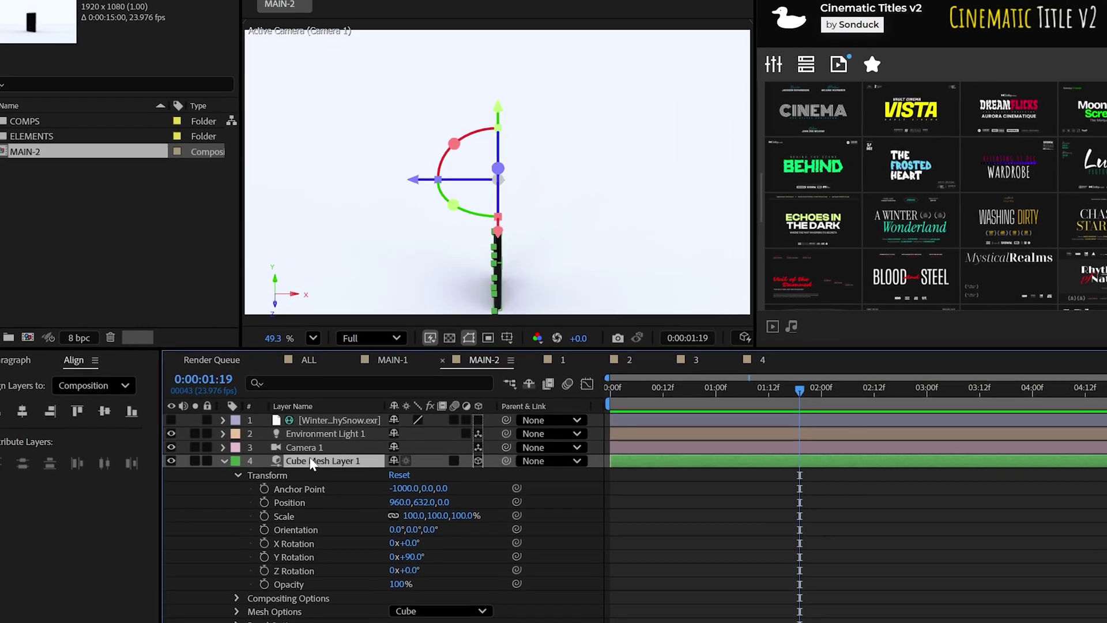
key(ctrl+d)
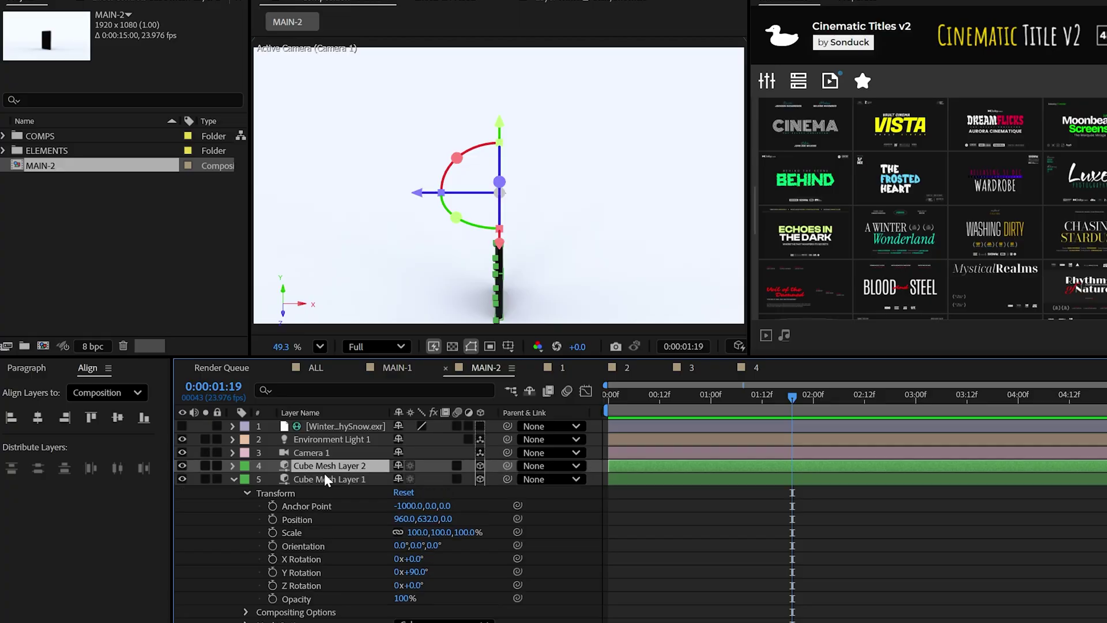
key(r)
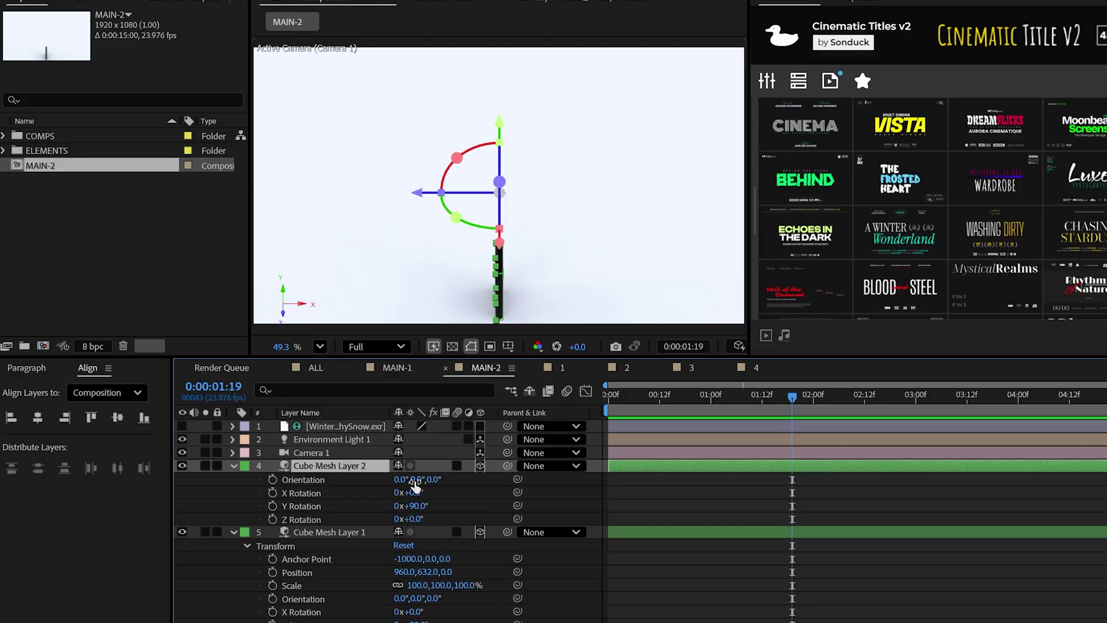
key(ctrl+d)
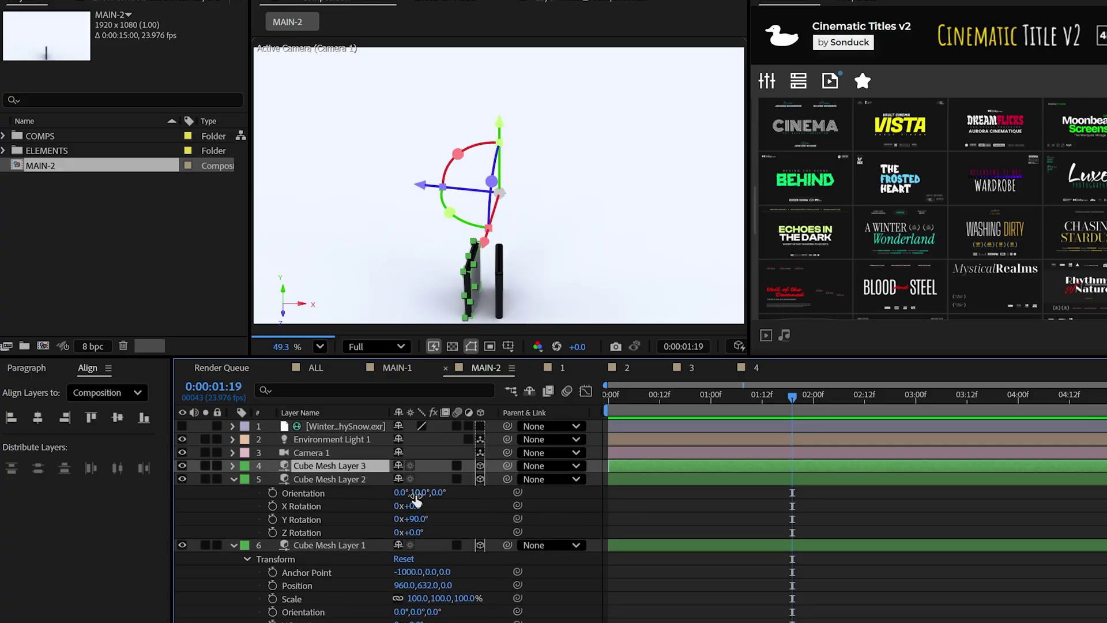
key(ctrl+d)
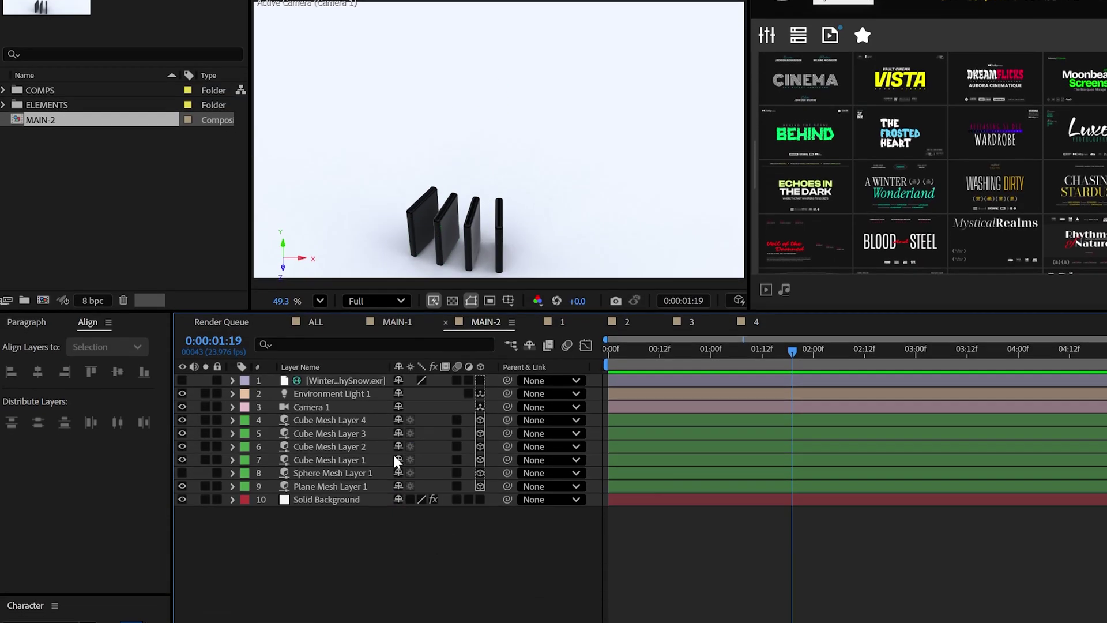
key(ctrl+d)
key(ctrl+d)
key(ctrl+d)
key(ctrl+d)
key(ctrl+d)
key(ctrl+d)
key(ctrl+d)
key(ctrl+d)
key(ctrl+d)
key(ctrl+d)
key(ctrl+d)
key(ctrl+d)
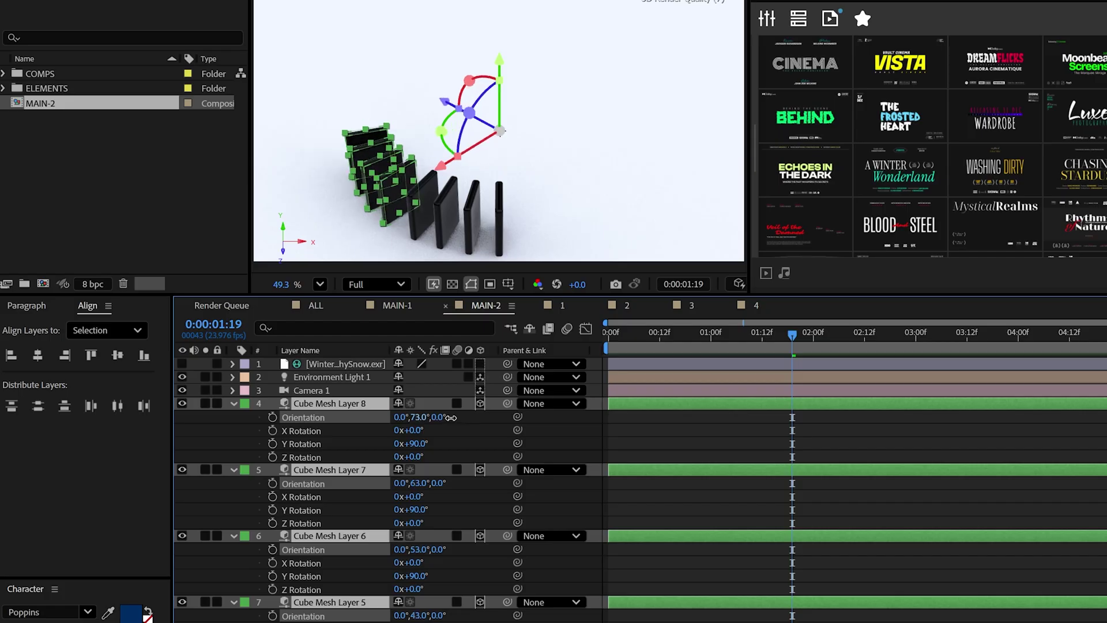
key(r)
key(ctrl+d)
key(ctrl+d)
key(ctrl+d)
key(ctrl+d)
key(ctrl+d)
key(ctrl+d)
key(ctrl+d)
key(ctrl+d)
key(ctrl+d)
key(ctrl+d)
key(ctrl+d)
key(ctrl+d)
key(ctrl+d)
key(ctrl+d)
key(ctrl+d)
key(ctrl+d)
key(ctrl+d)
key(ctrl+d)
key(ctrl+d)
key(ctrl+d)
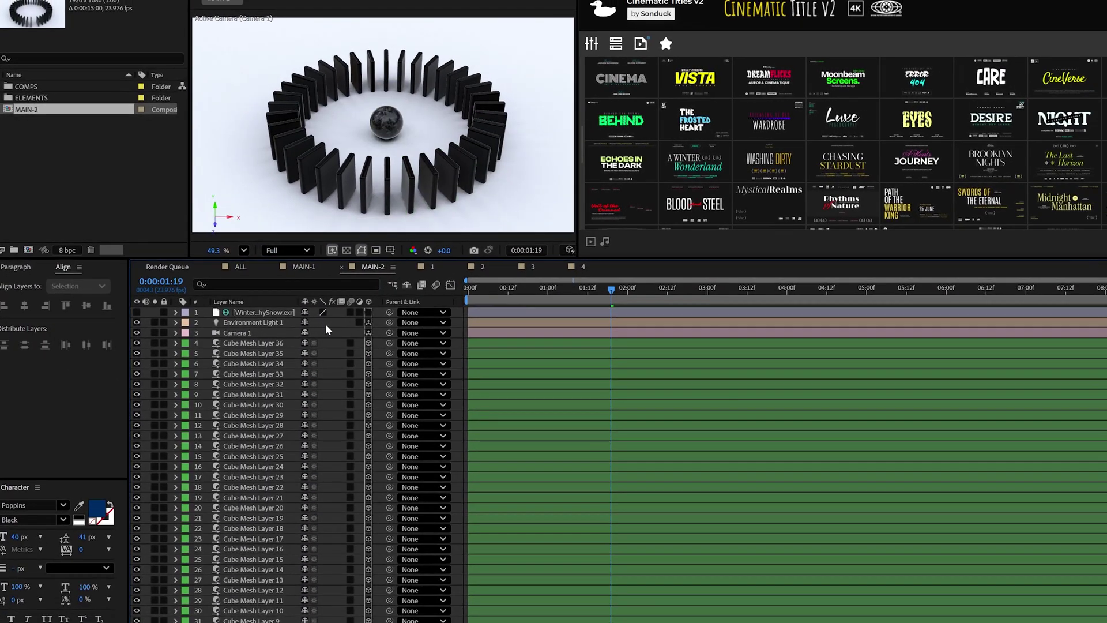
right_click(327, 326)
Parent all slabs to a new null with a Y Rotation expression time*20, and preview the spin.
mouse_move(460, 340)
click(512, 408)
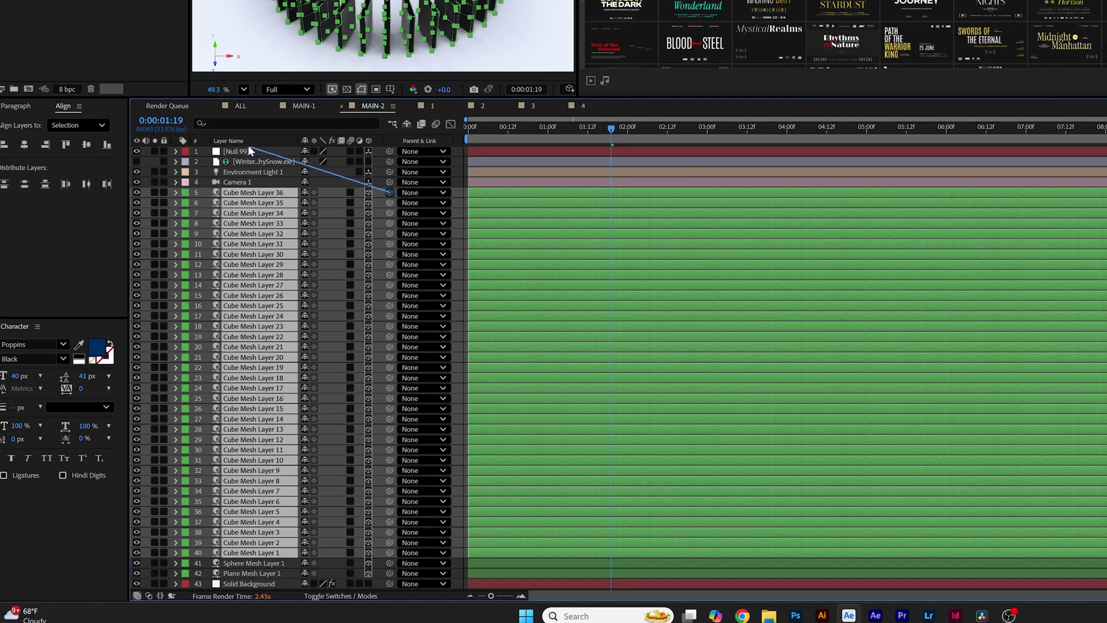
drag(250, 150, 250, 150)
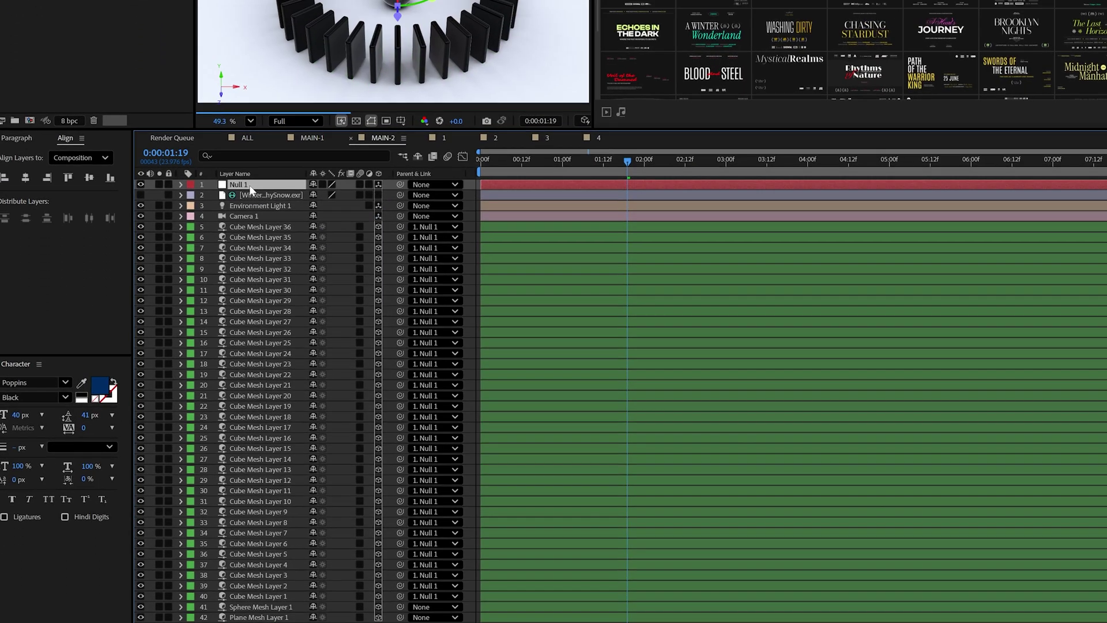
click(249, 151)
key(r)
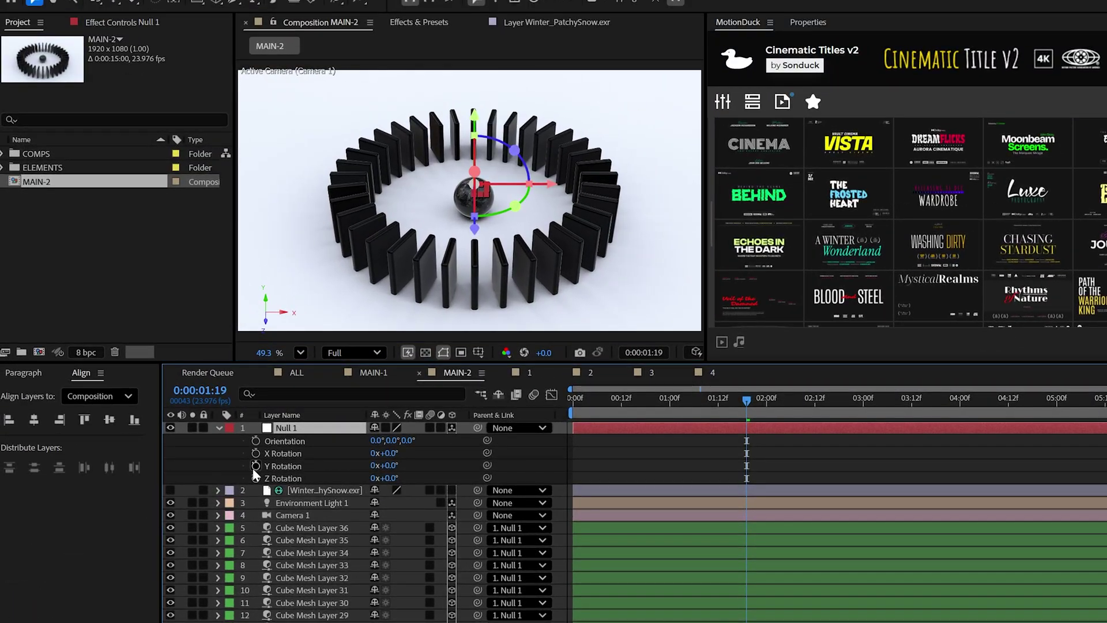
alt+click(255, 466)
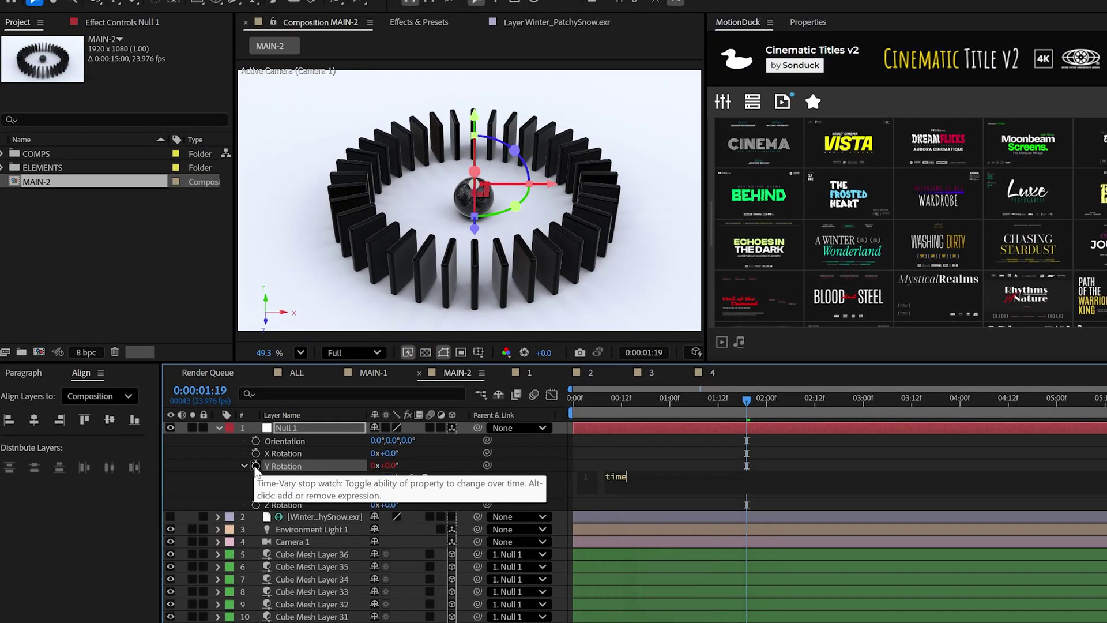
key(space)
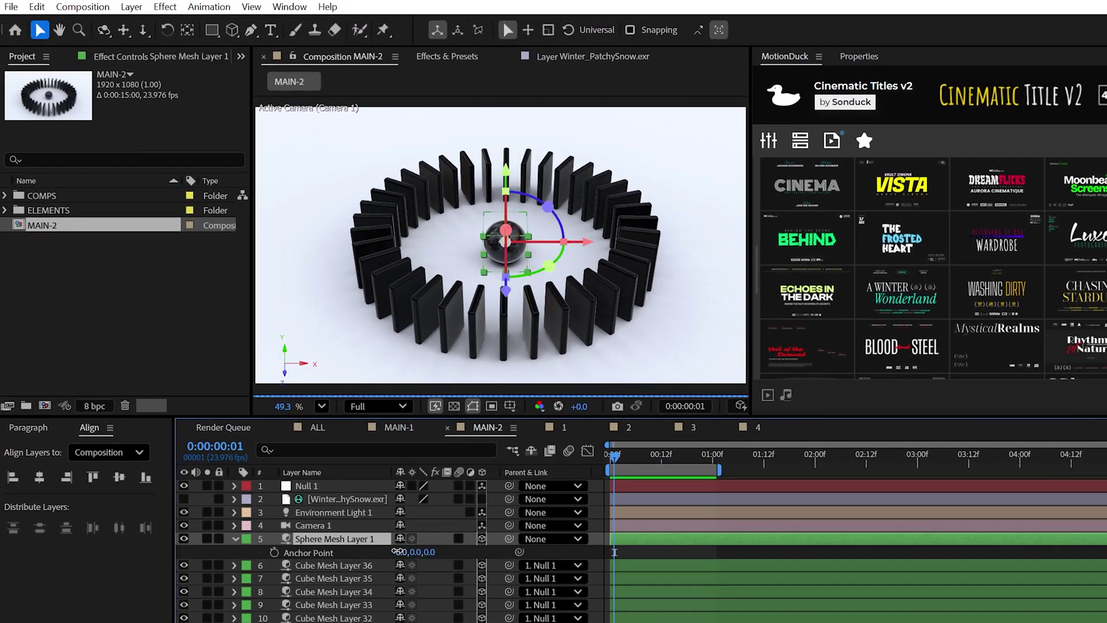
Offset the sphere's anchor point X to 419, then deselect all layers.
key(a)
drag(375, 540, 667, 547)
click(663, 548)
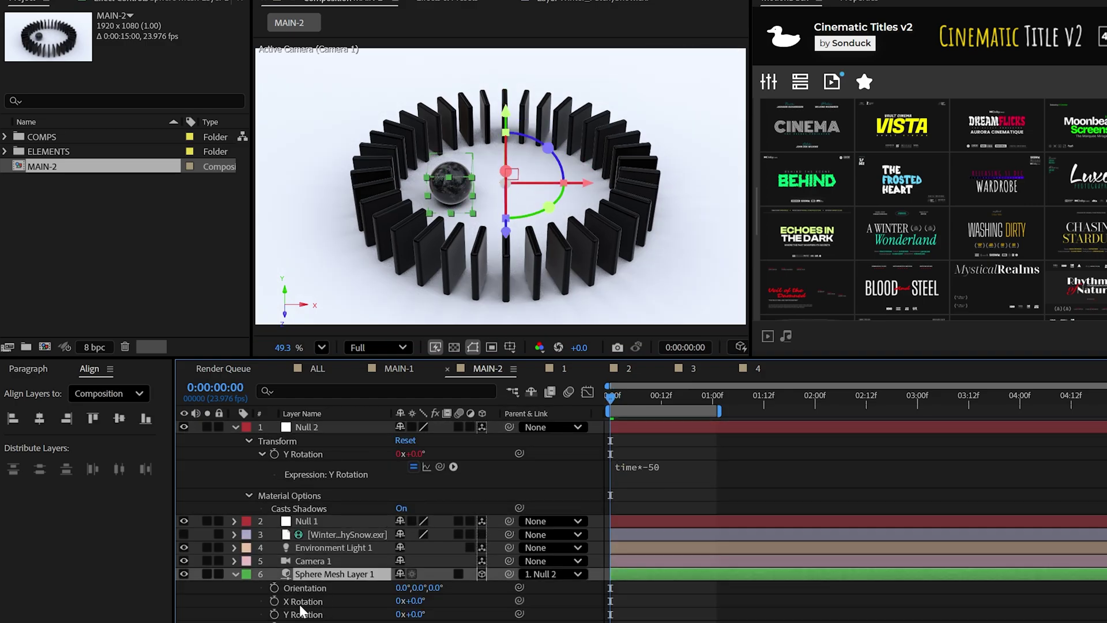
key(ctrl+shift+a)
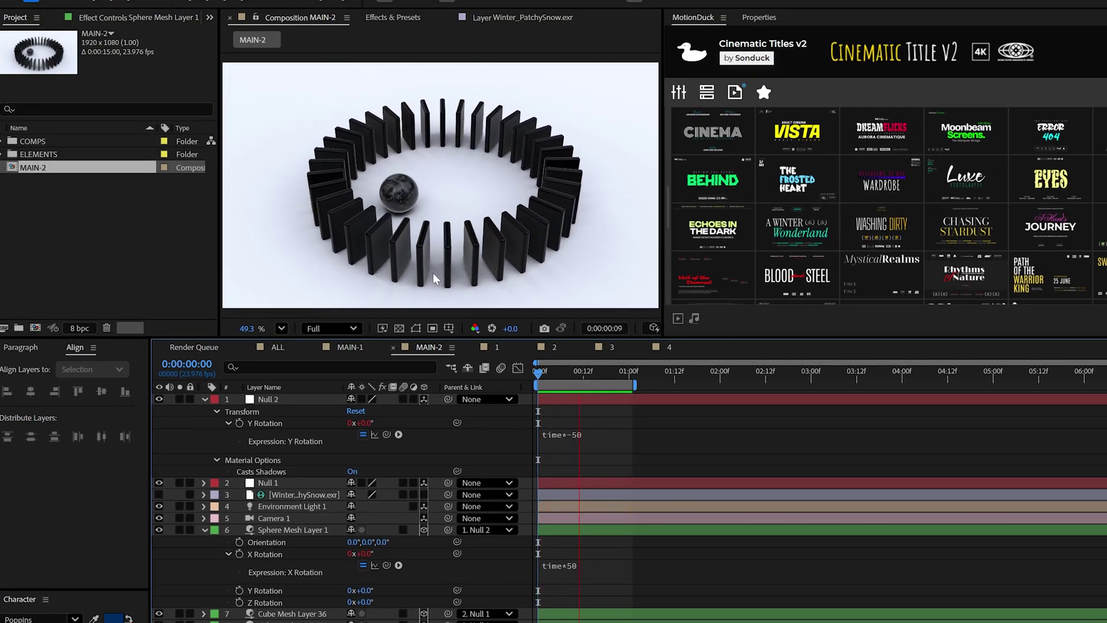
Try a 178° Y rotation on the environment light, undo it, and widen the composition viewer.
click(291, 507)
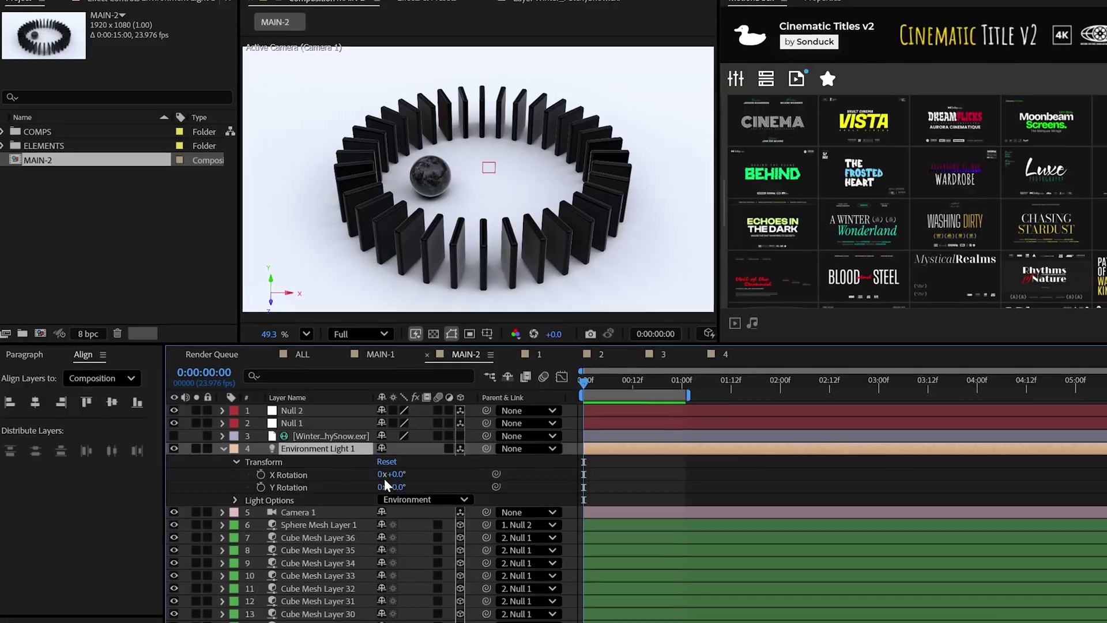
drag(386, 486, 533, 498)
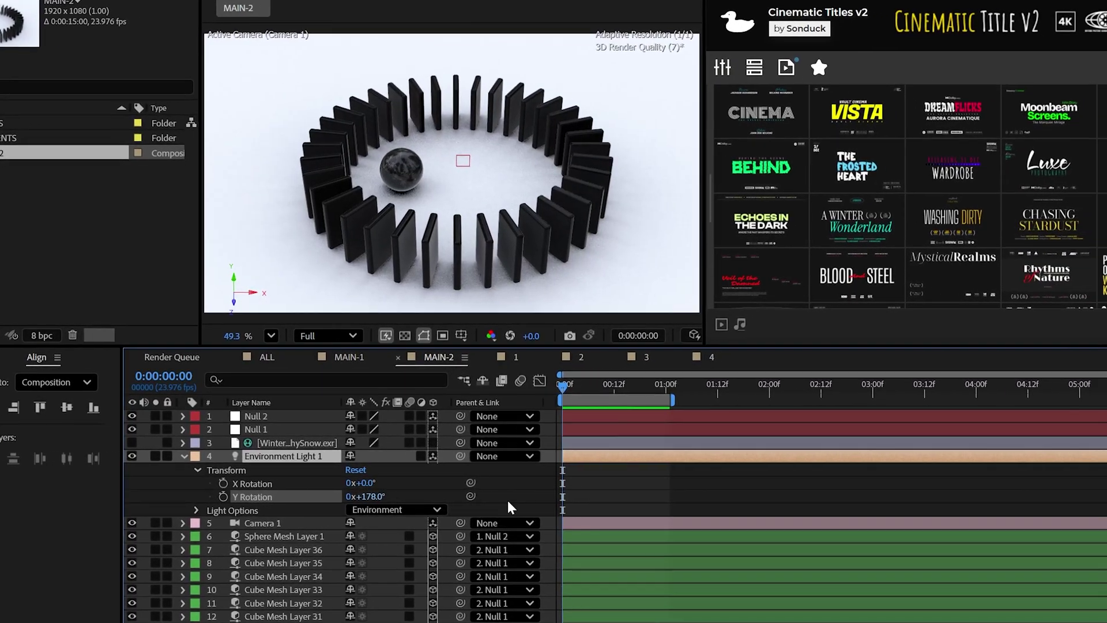
key(ctrl+z)
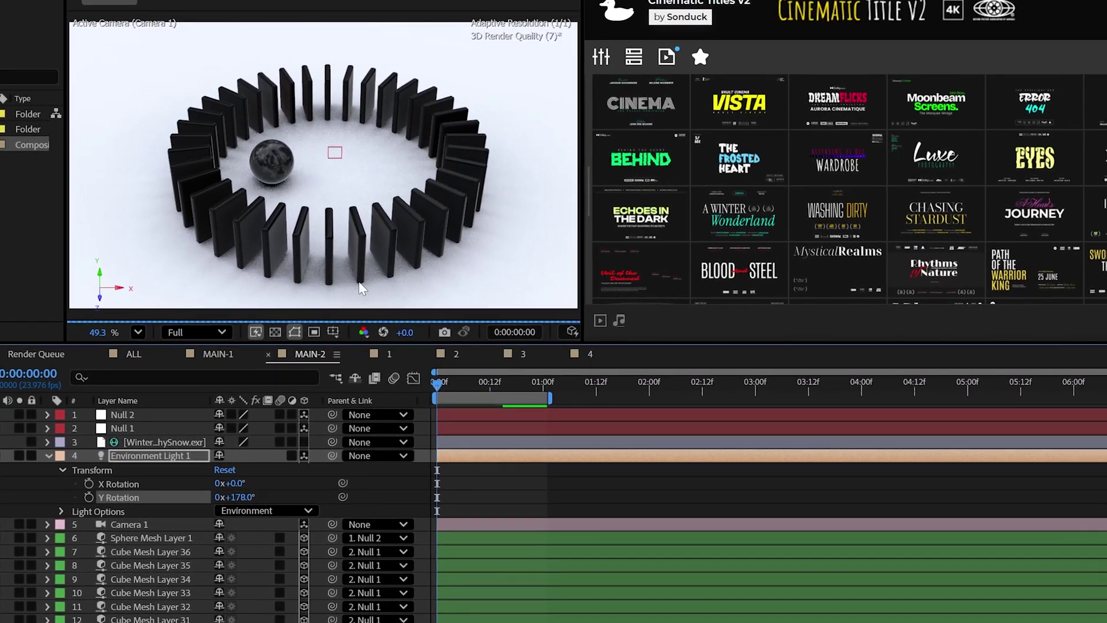
drag(705, 271, 777, 276)
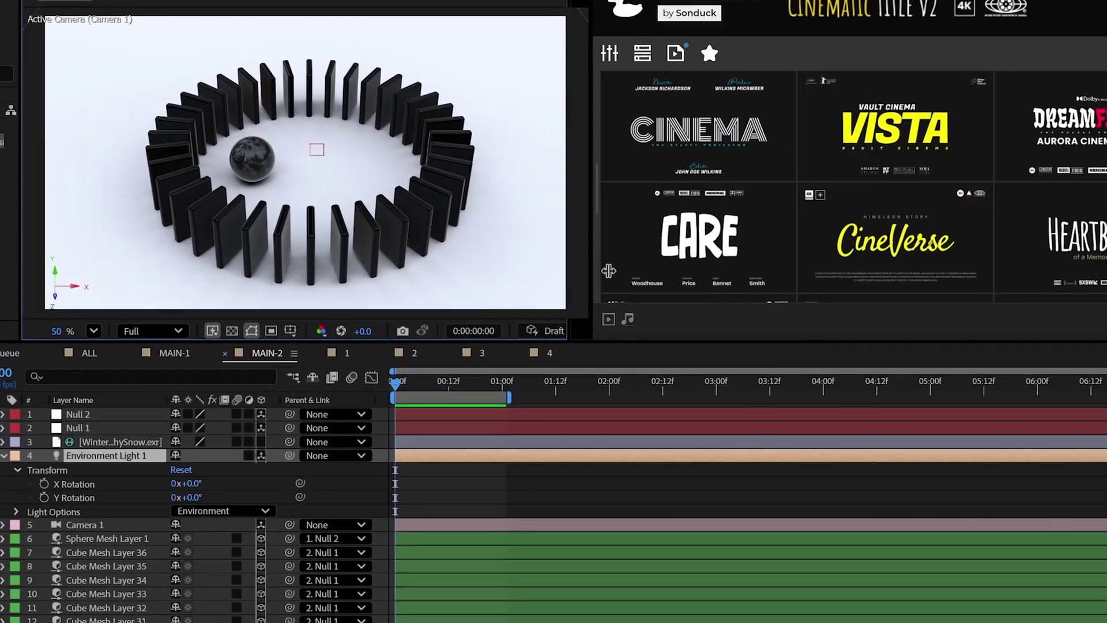
drag(609, 271, 828, 271)
In Advanced 3D Renderer Options, raise Render Quality to 98 and keep Shadow Resolution at Double.
click(699, 331)
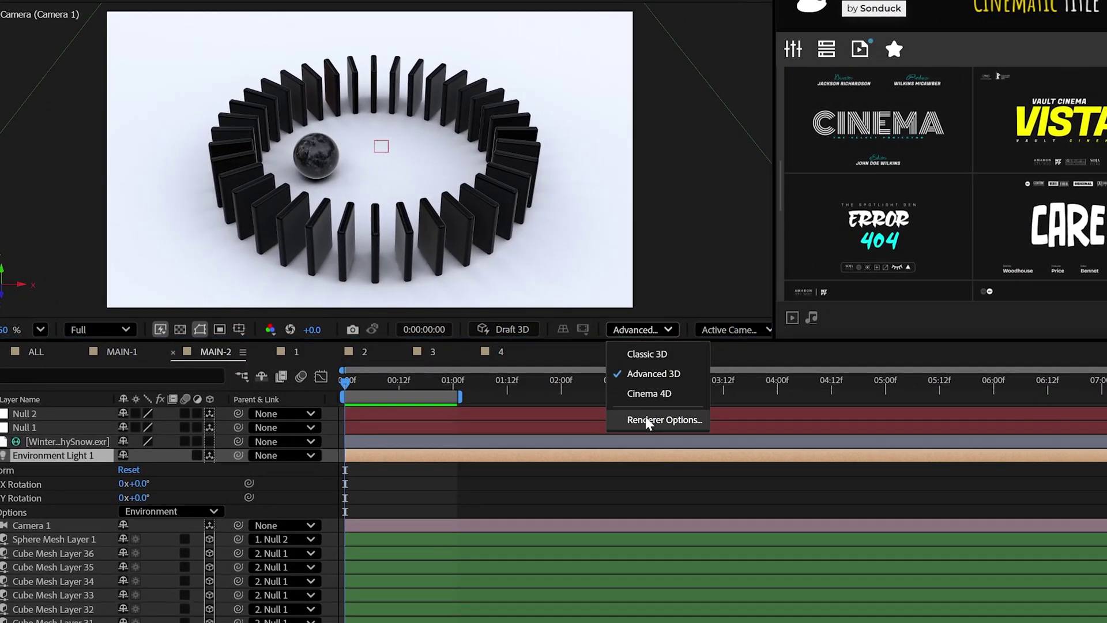
click(645, 419)
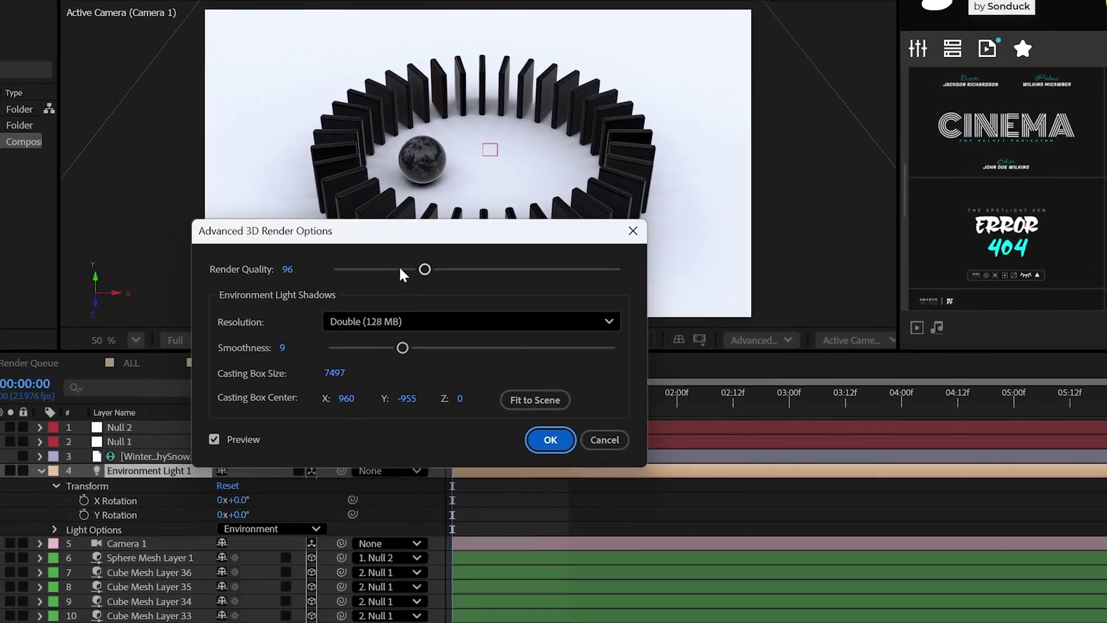
drag(318, 261, 298, 260)
drag(441, 275, 464, 272)
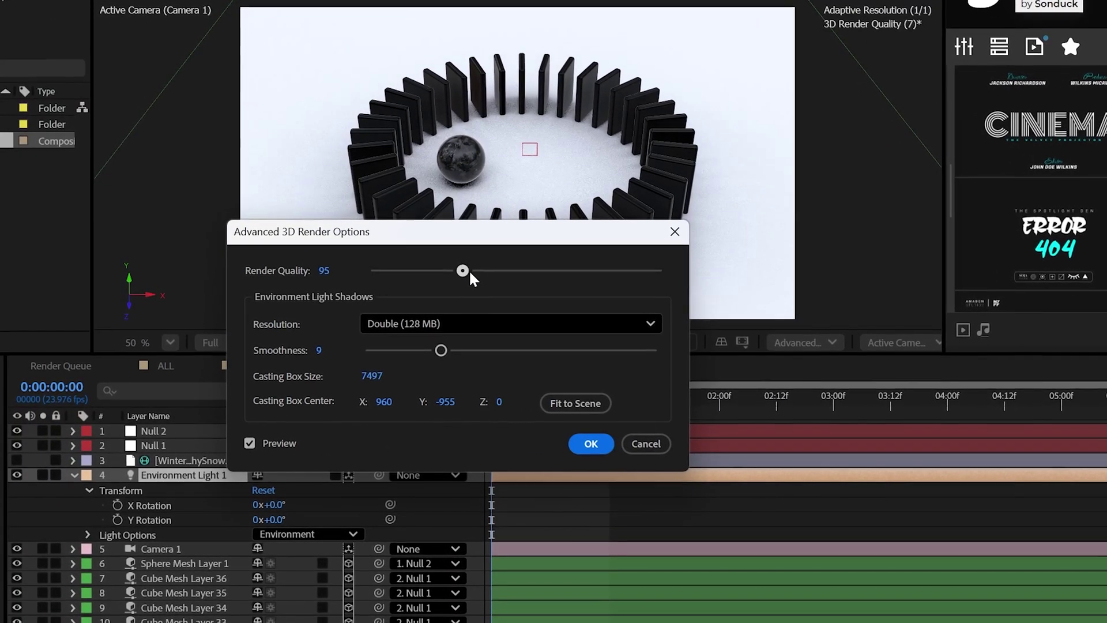
click(421, 324)
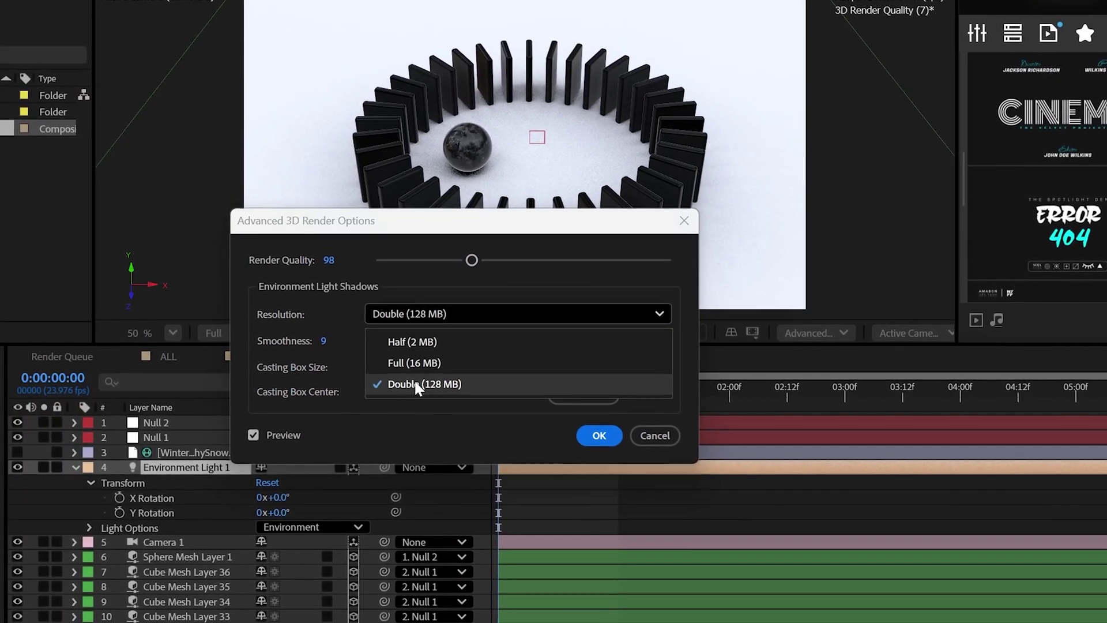
click(415, 385)
Fit the shadow casting box to the scene, set Render Quality 94 and Shadow Smoothness 8.
drag(475, 231, 395, 331)
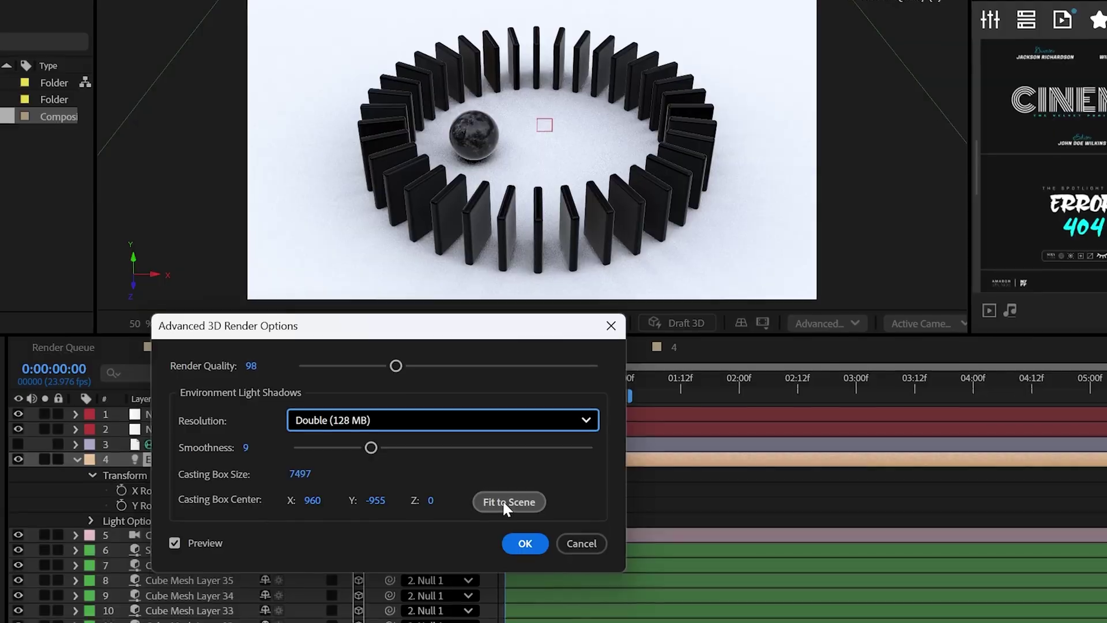
click(503, 503)
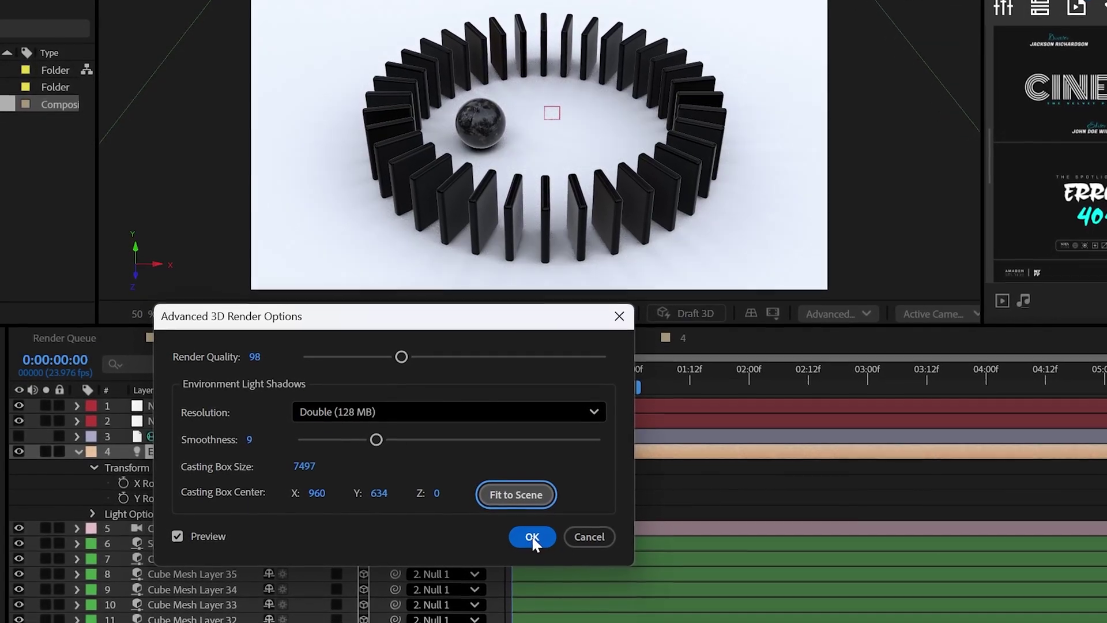
drag(404, 356, 398, 356)
drag(375, 441, 364, 427)
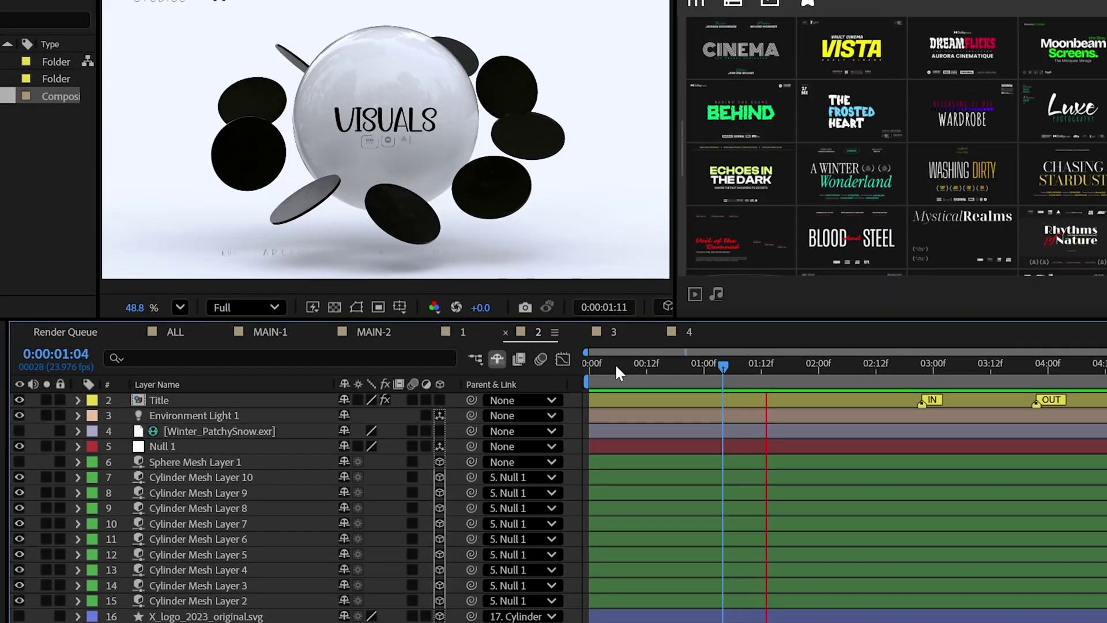